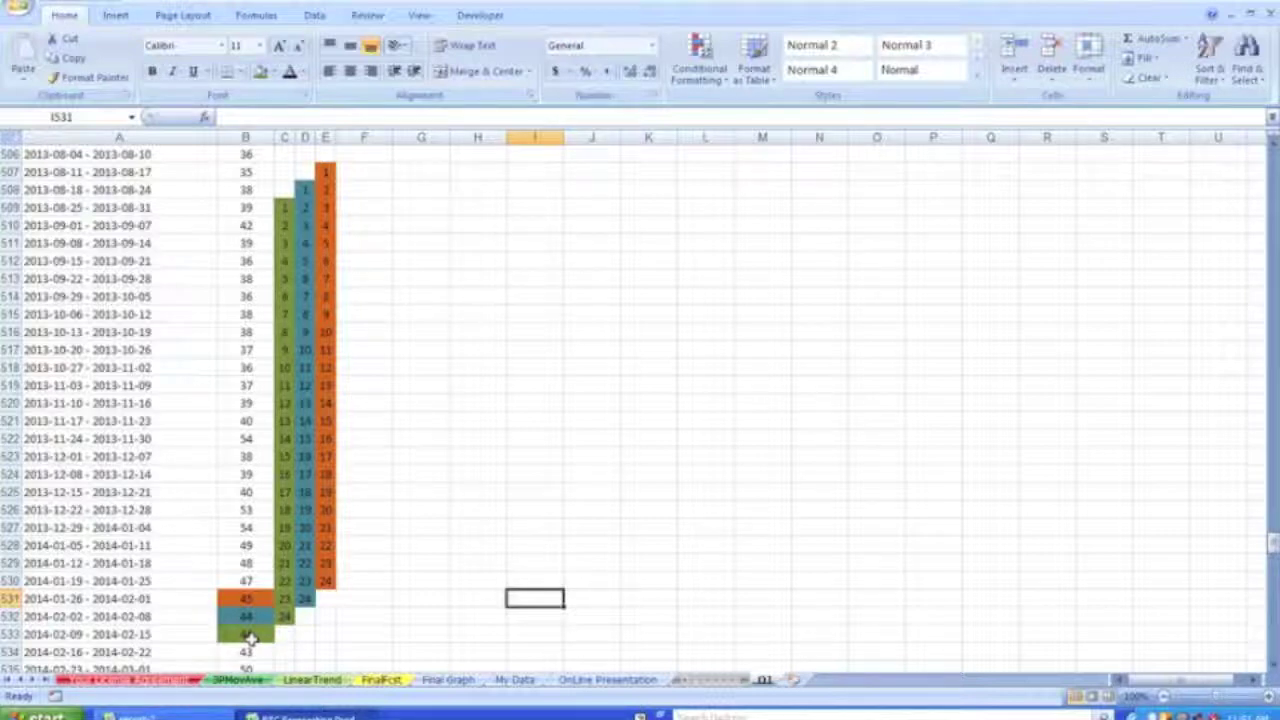
# Step: Copy the 24 weekly values in B507:B530, covering the weeks from 2013-08-11 to 2014-01-25
pyautogui.moveTo(253, 170); pyautogui.dragTo(246, 570)
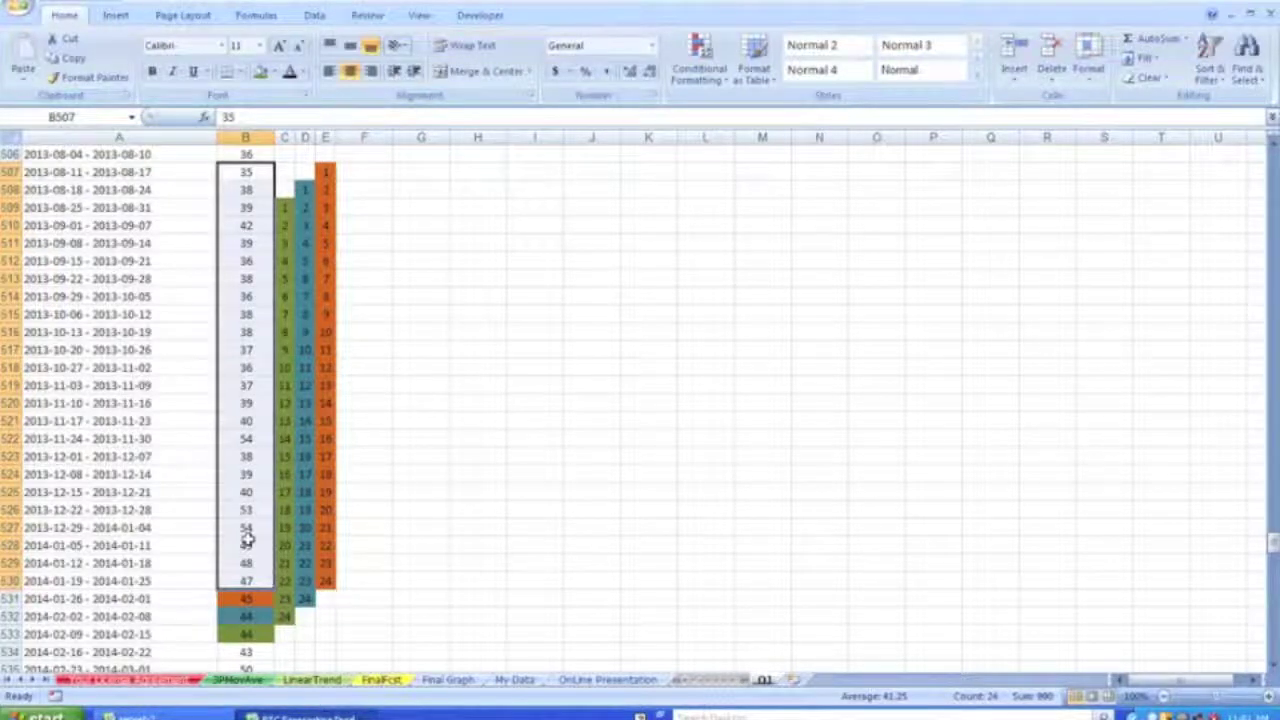
pyautogui.rightClick(246, 540)
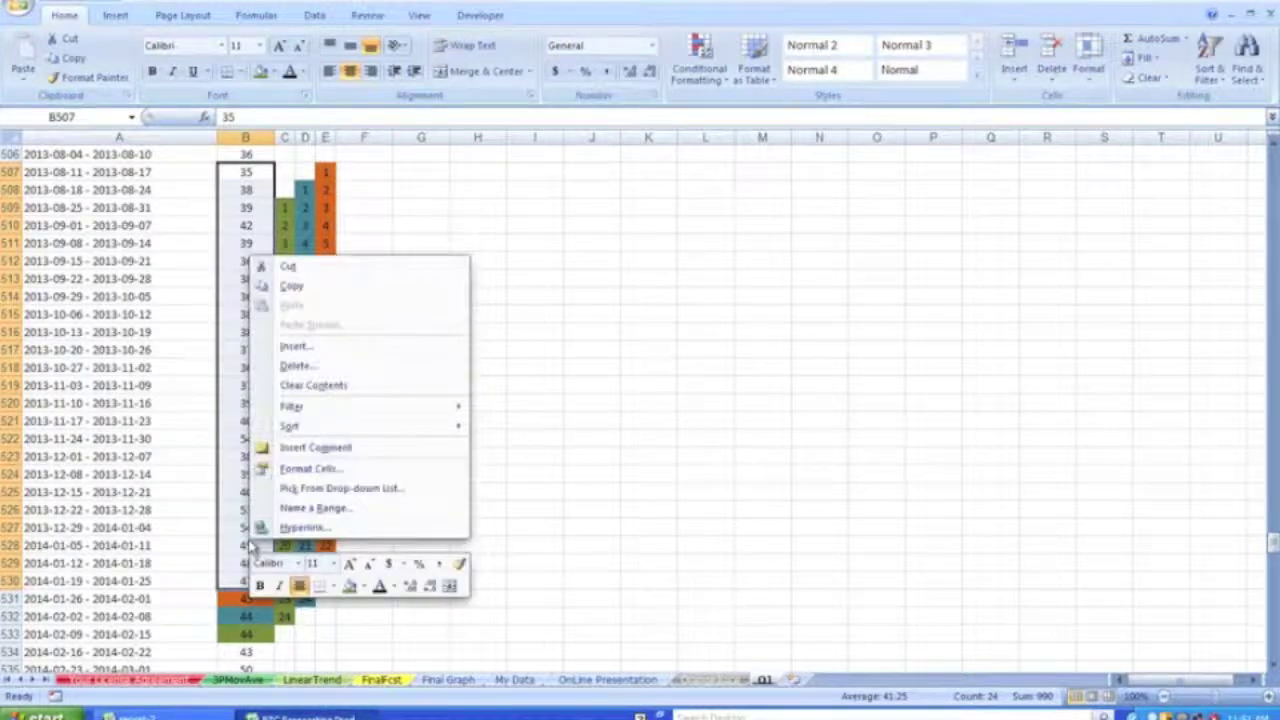
pyautogui.click(291, 286)
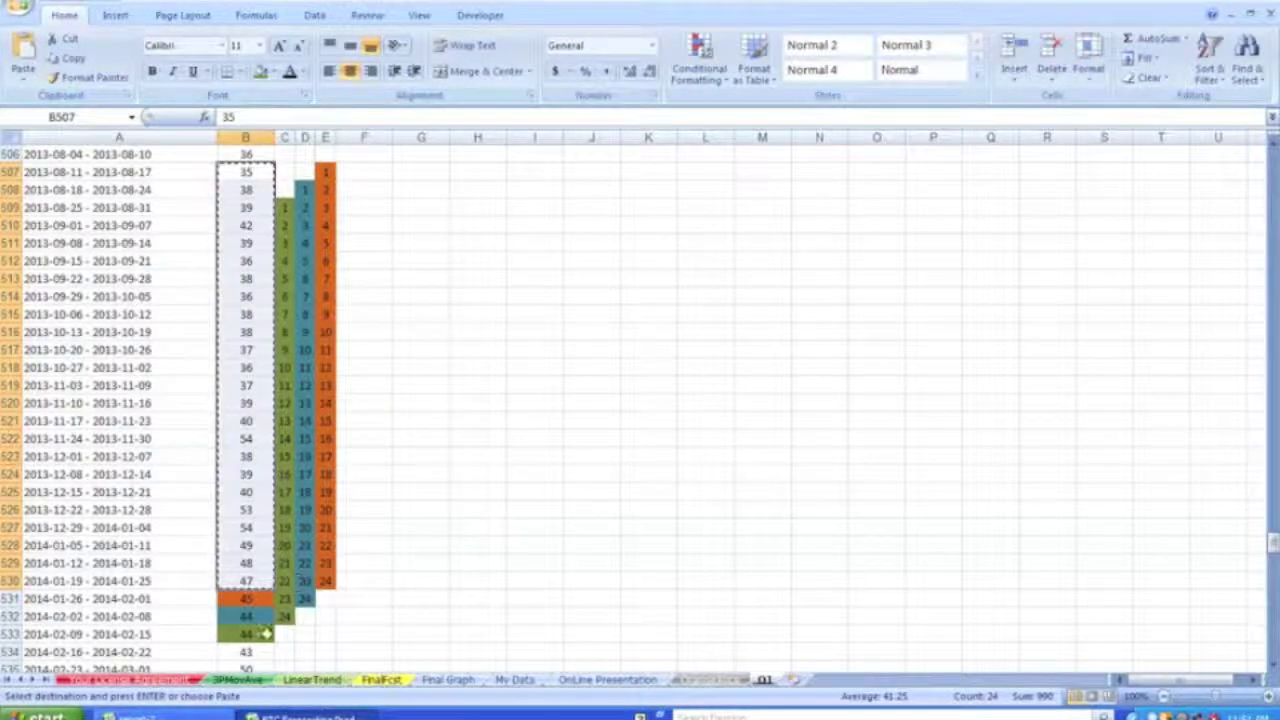
# Step: Paste the copied data as values only into the My Data column of the 3PMovAve sheet, starting at B11
pyautogui.click(240, 681)
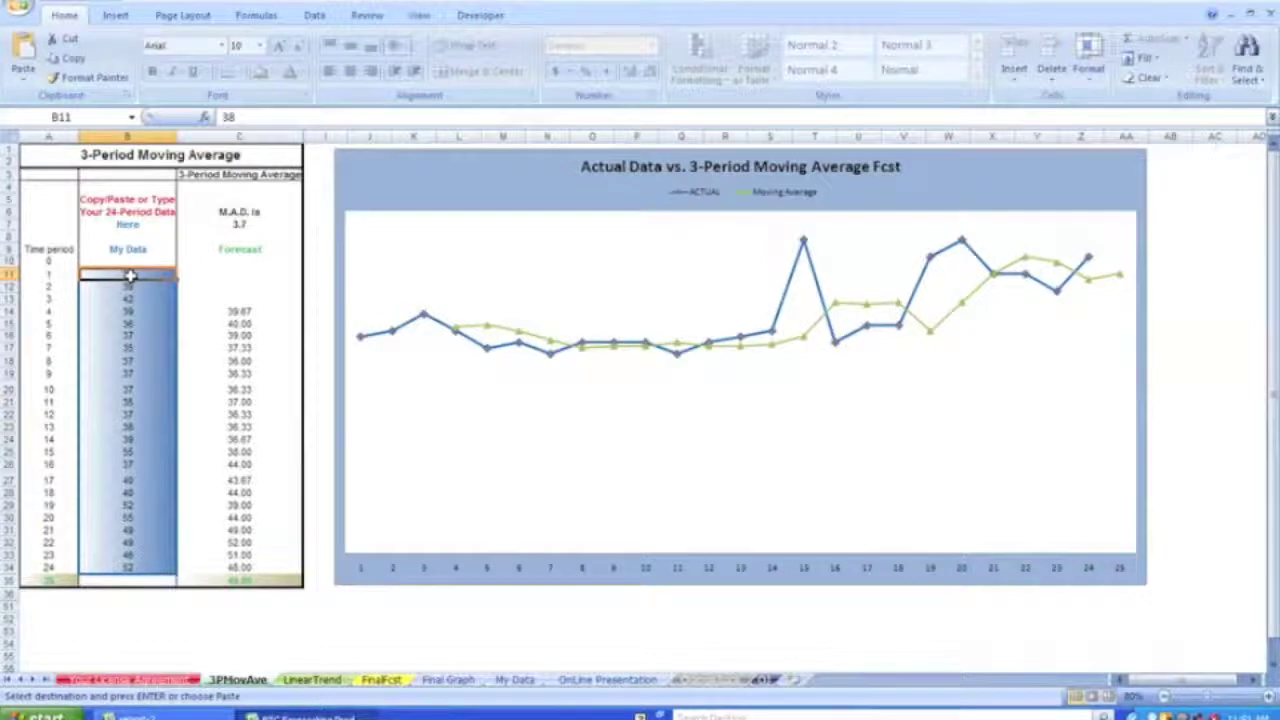
pyautogui.rightClick(130, 279)
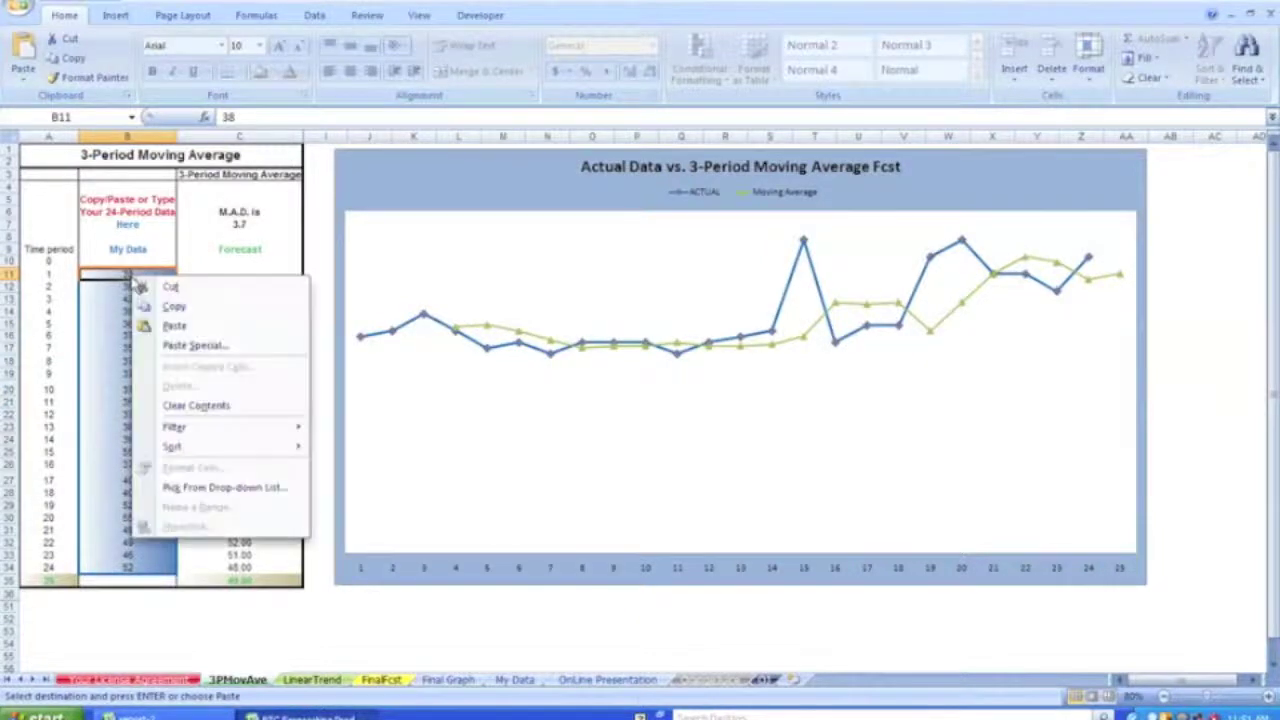
pyautogui.click(192, 345)
pyautogui.click(68, 273)
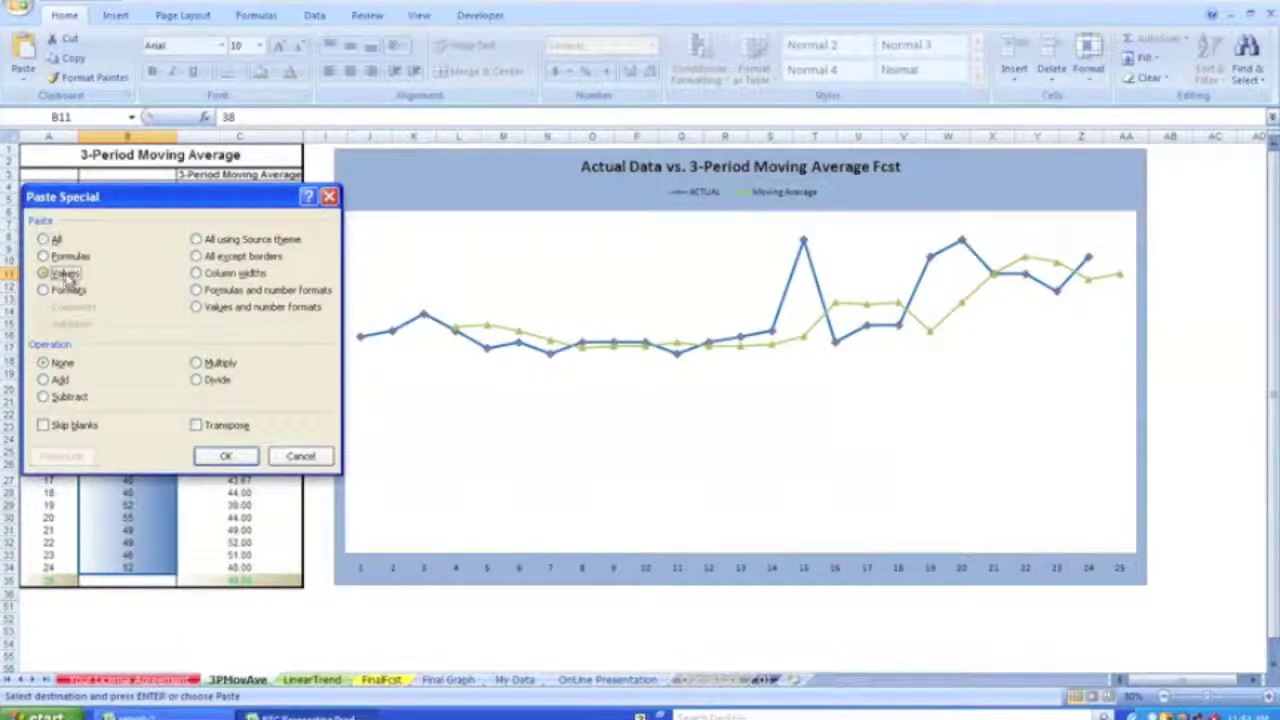
pyautogui.click(228, 457)
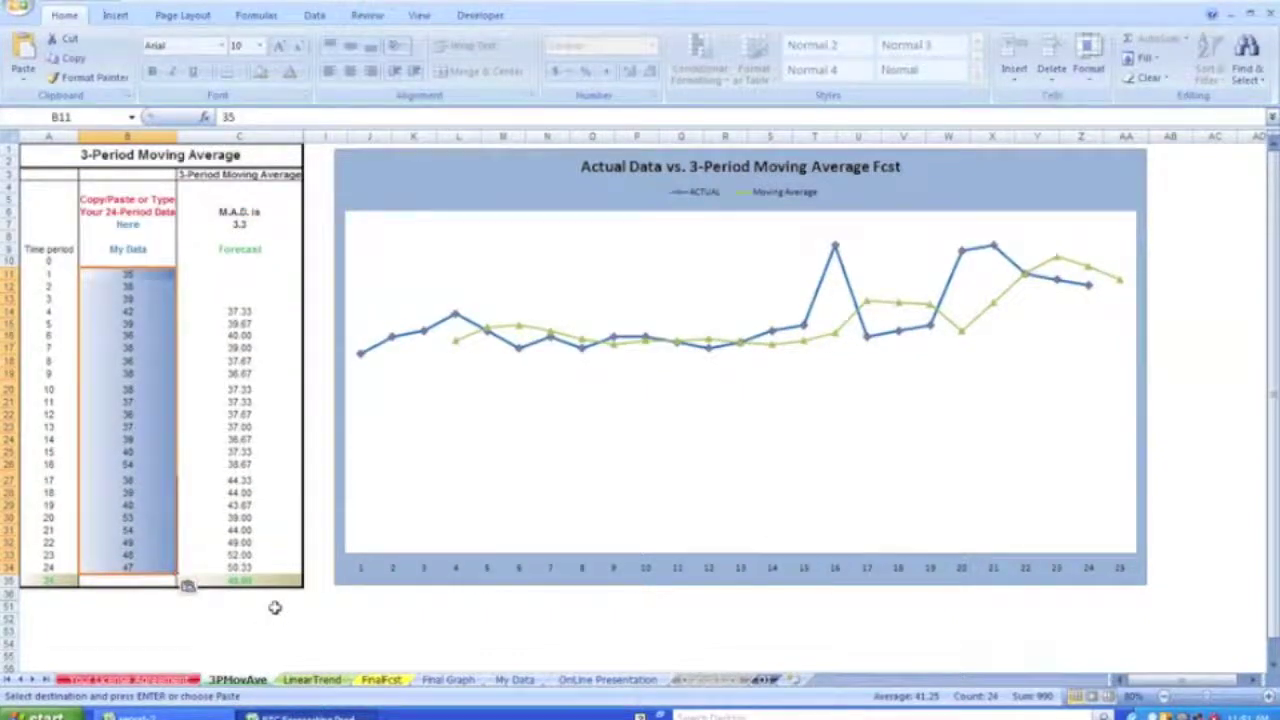
# Step: Paste the same 24 periods as values only into the My Data column of the LinearTrend sheet, starting at B12
pyautogui.click(312, 680)
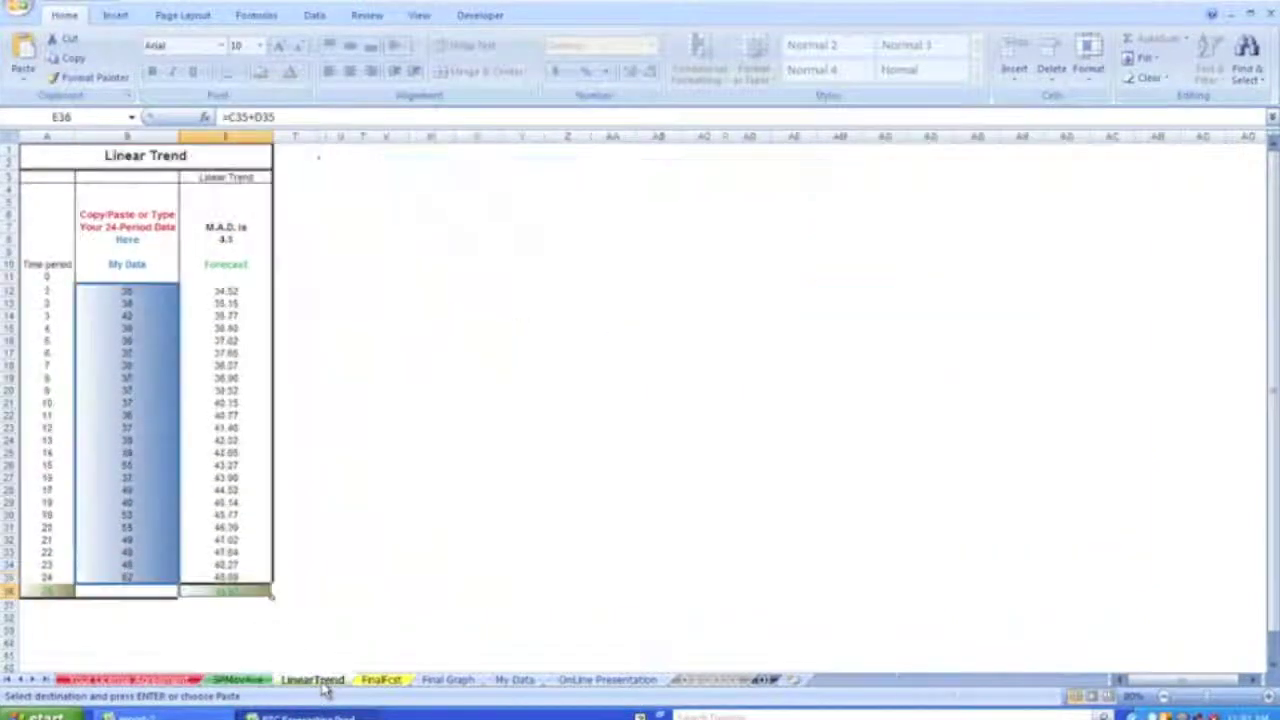
pyautogui.click(135, 291)
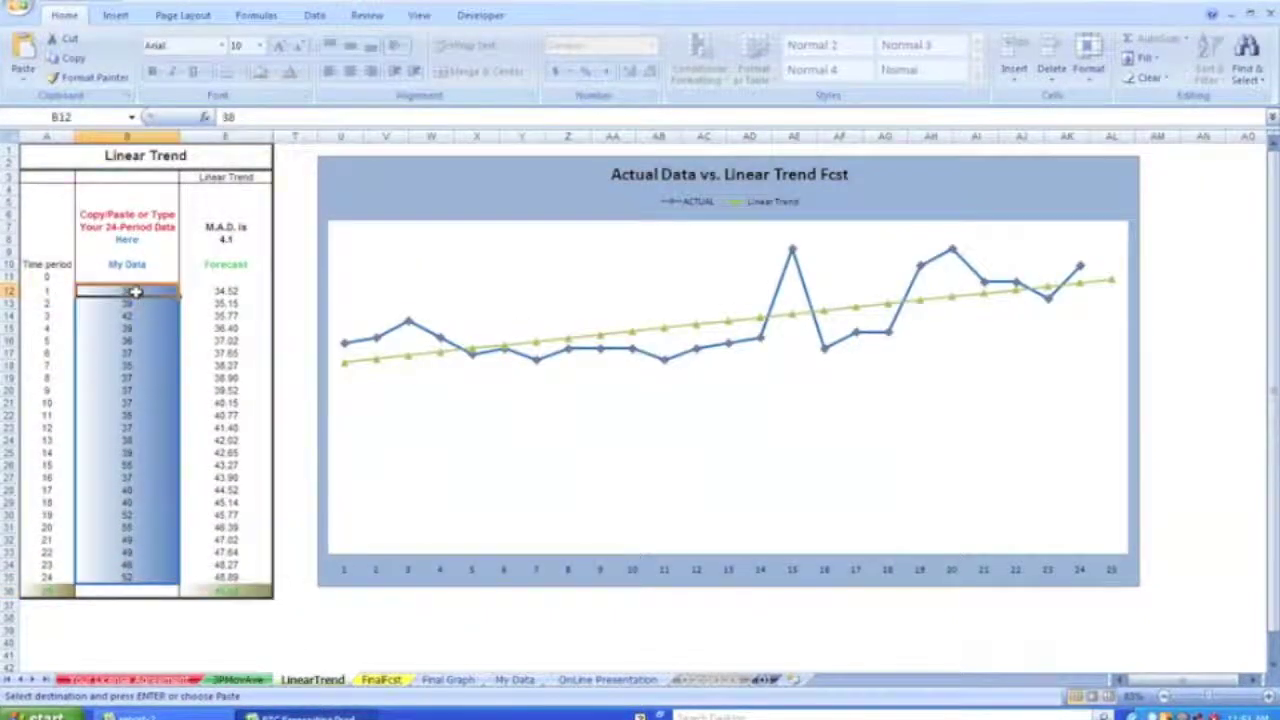
pyautogui.rightClick(137, 293)
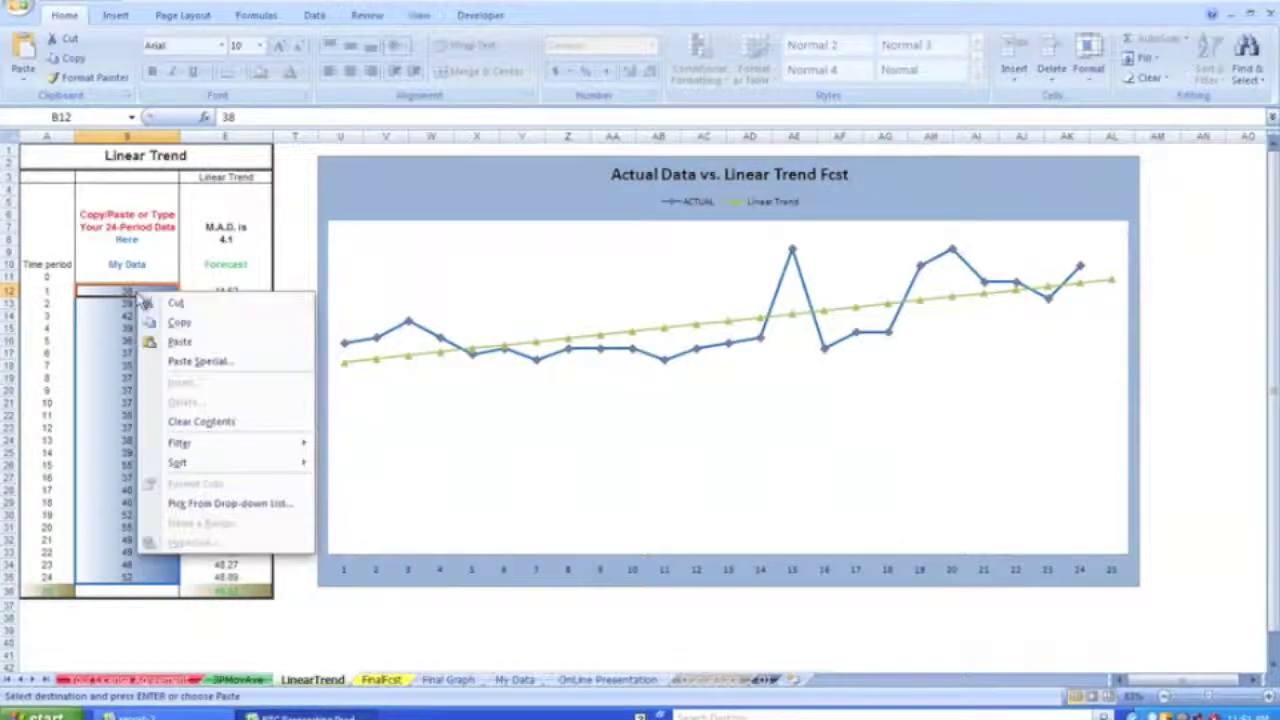
pyautogui.click(198, 361)
pyautogui.click(72, 290)
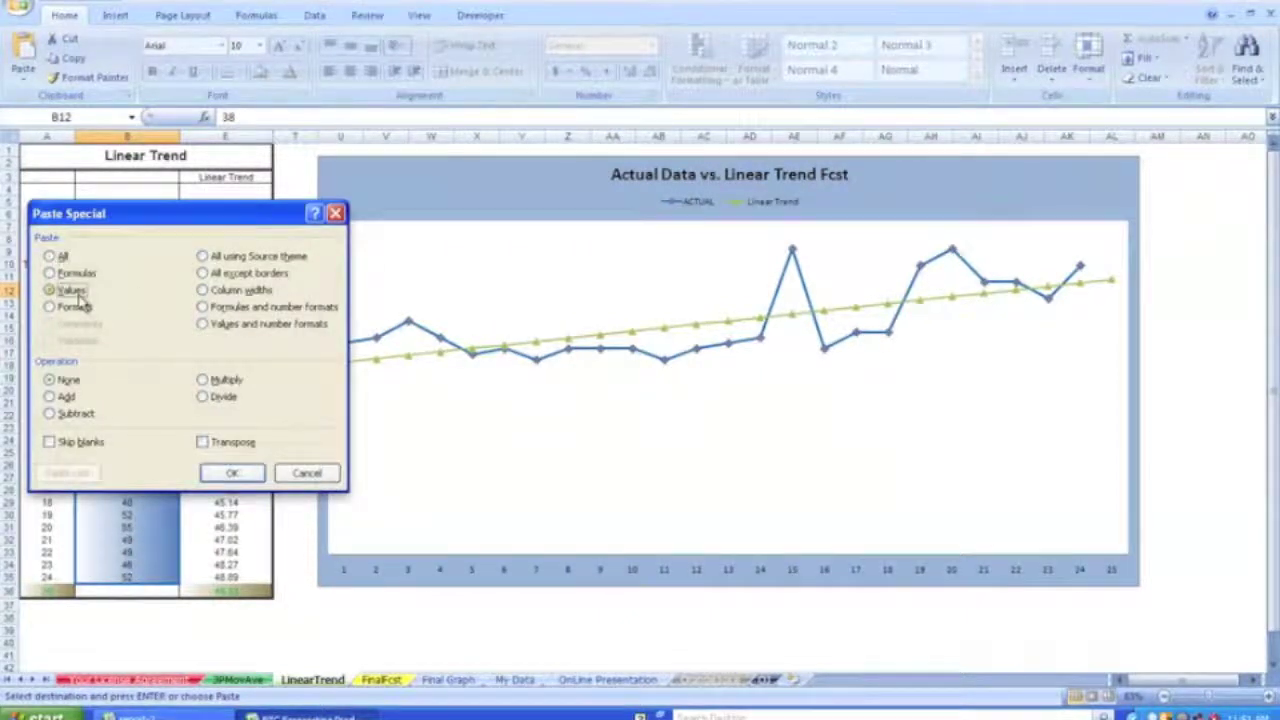
pyautogui.click(235, 473)
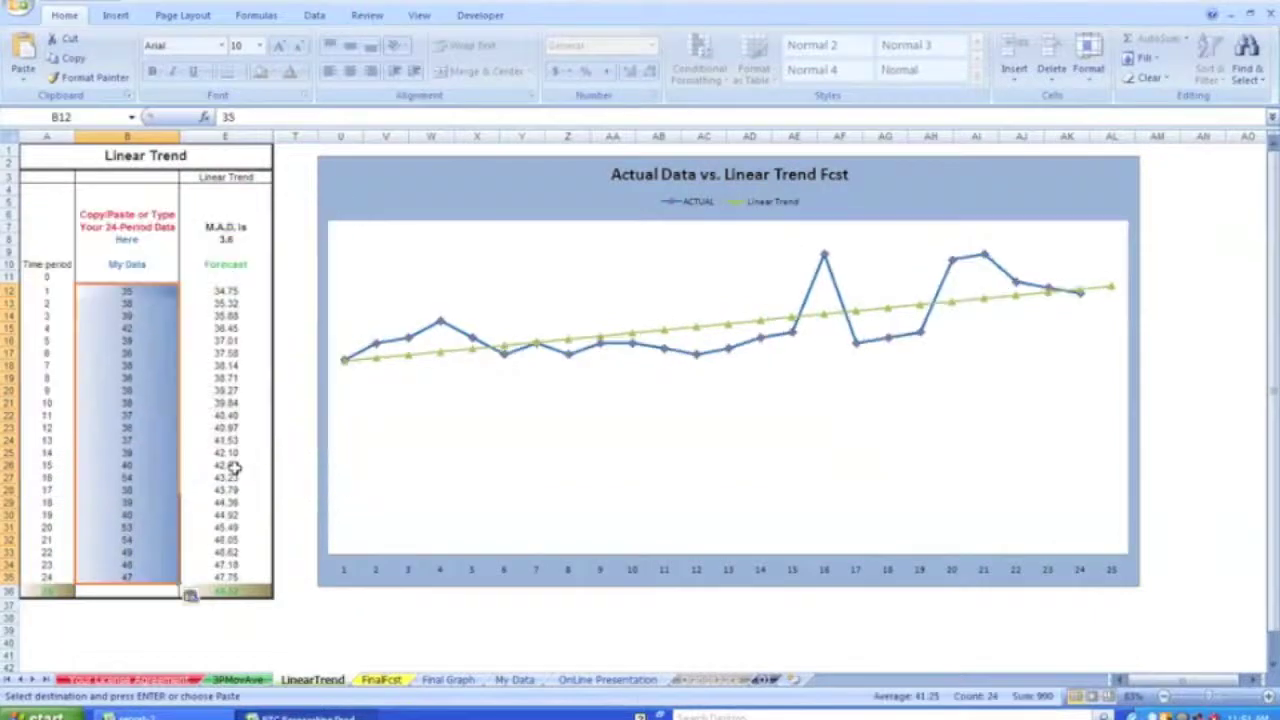
# Step: Paste the same 24 periods as values only into the My Data column of the FinalFcst sheet, starting at B24
pyautogui.click(381, 679)
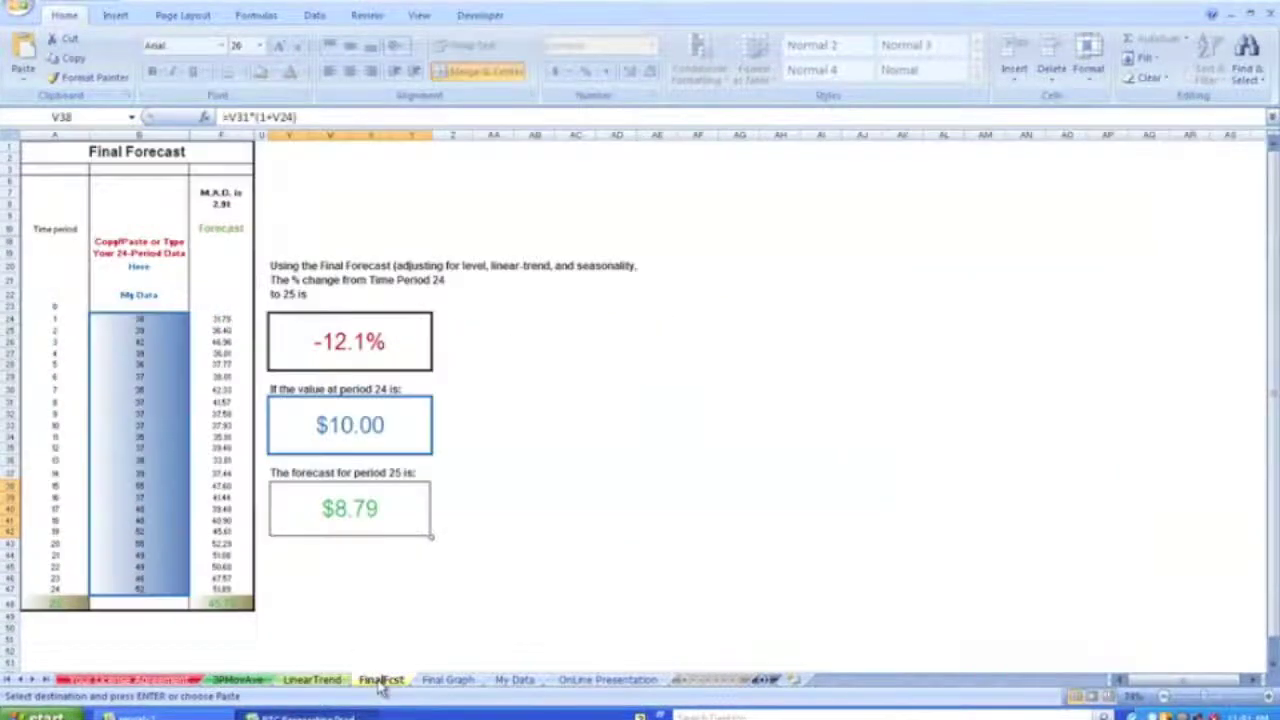
pyautogui.click(140, 319)
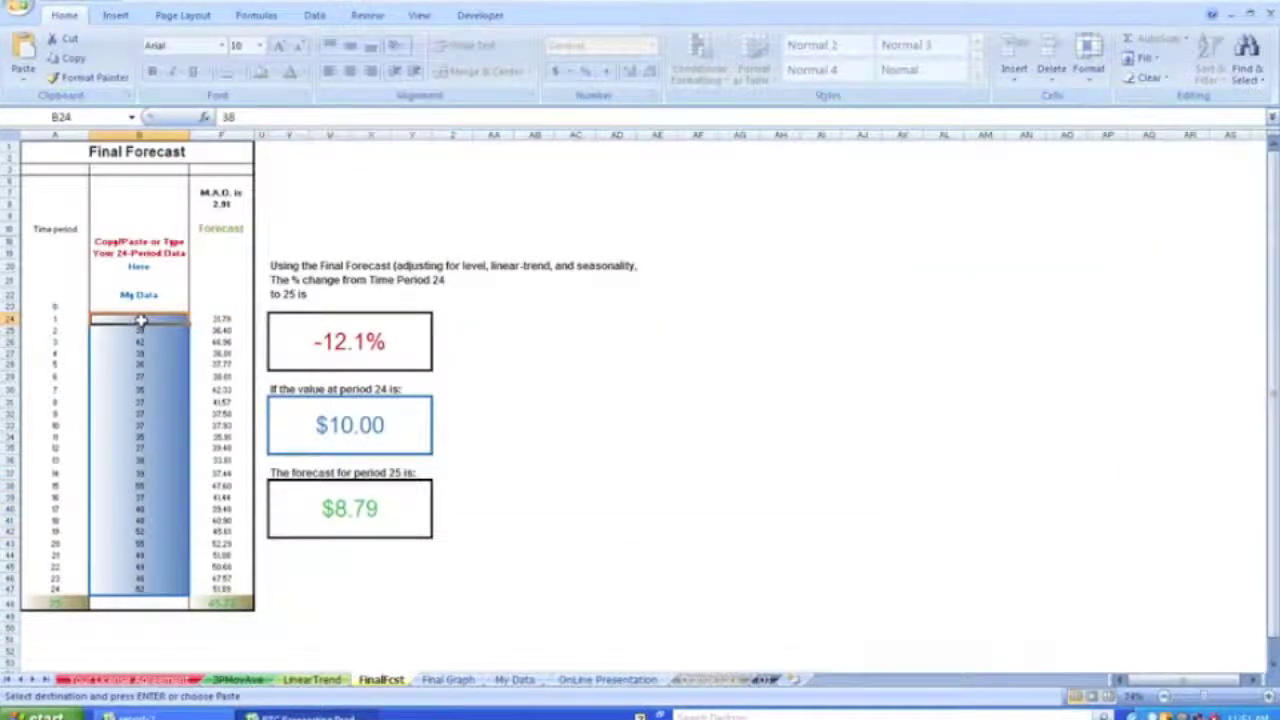
pyautogui.rightClick(140, 319)
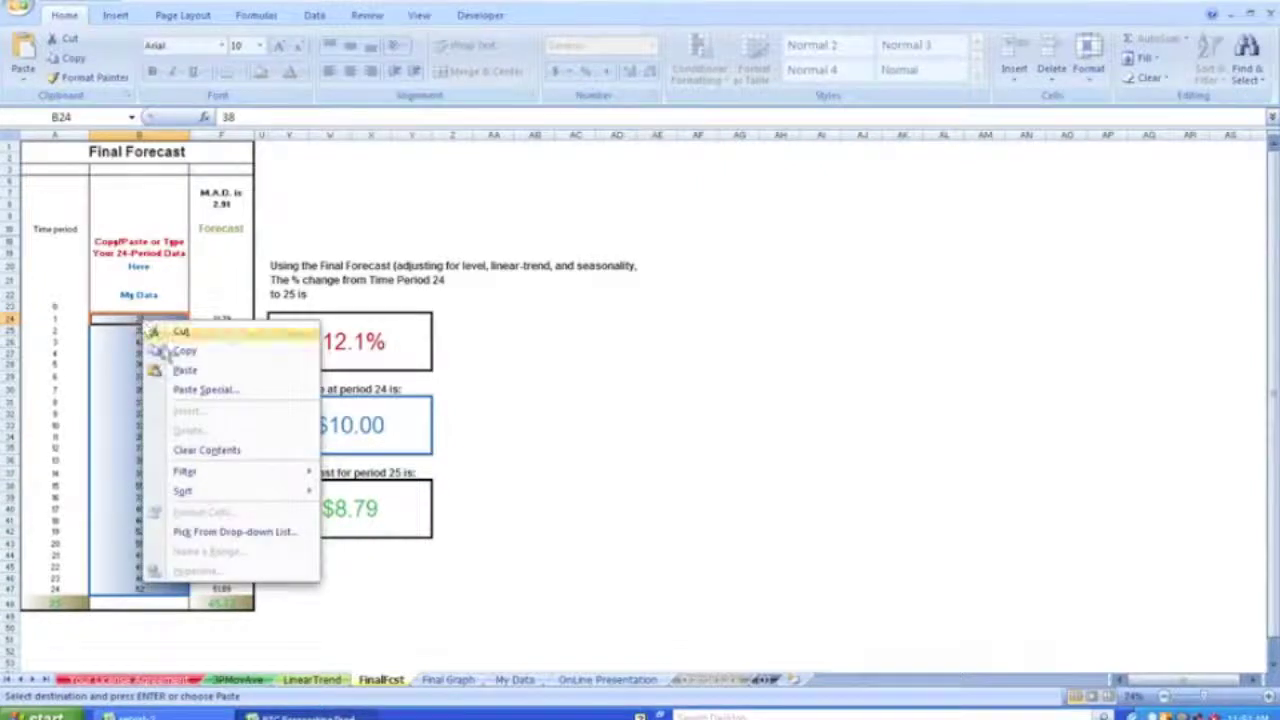
pyautogui.click(197, 392)
pyautogui.click(78, 322)
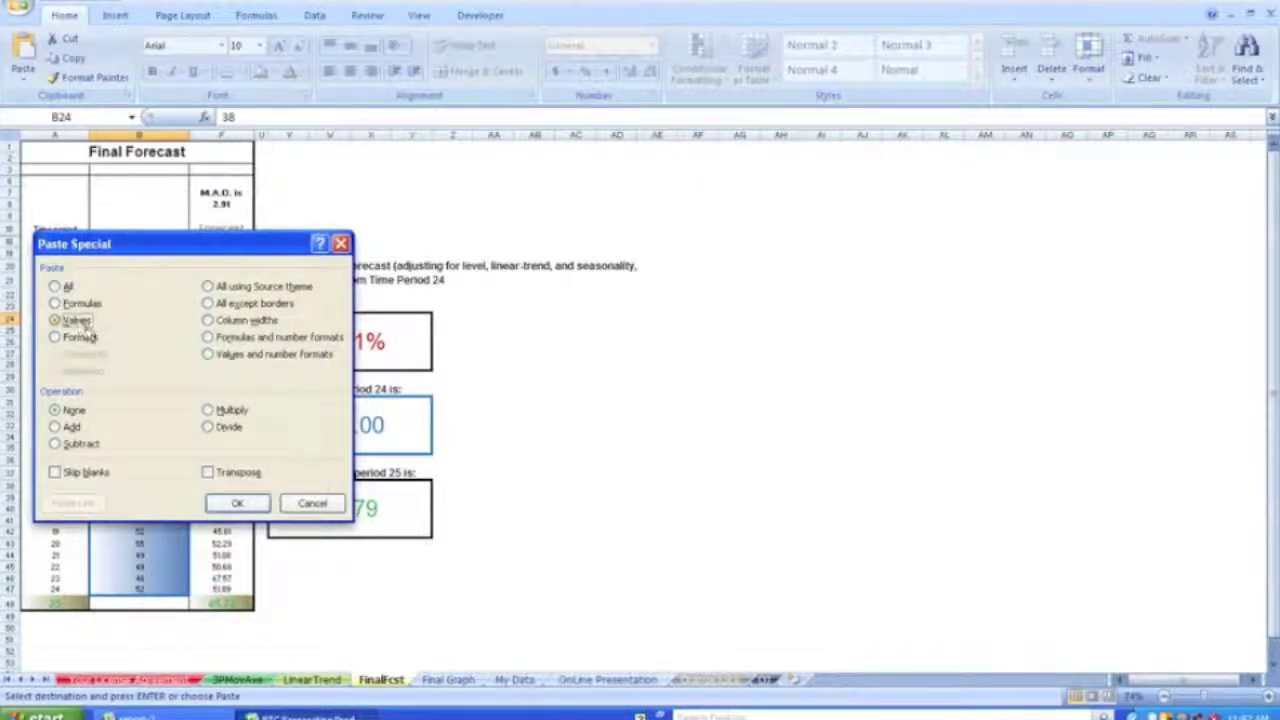
pyautogui.click(236, 502)
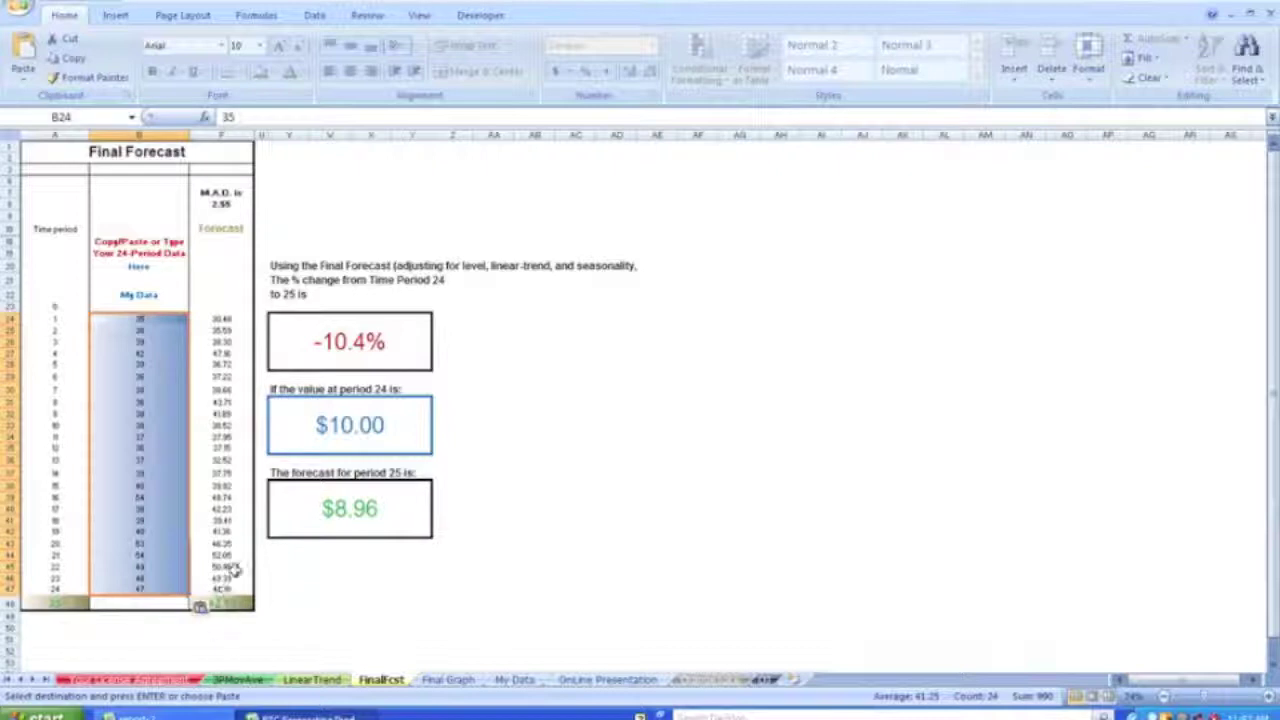
pyautogui.click(259, 639)
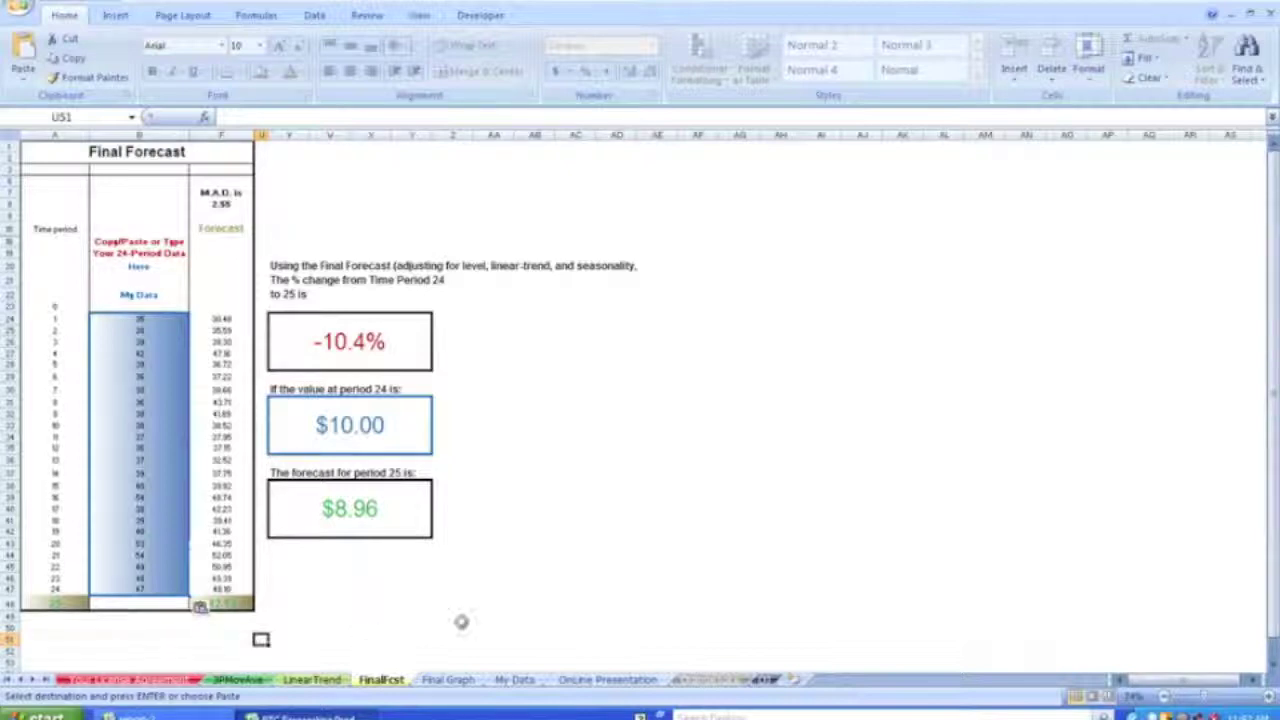
# Step: Record the period 25 final forecast, 42.13, in cell G531 of the weekly data sheet, beside the 2014-01-26 week
pyautogui.click(765, 680)
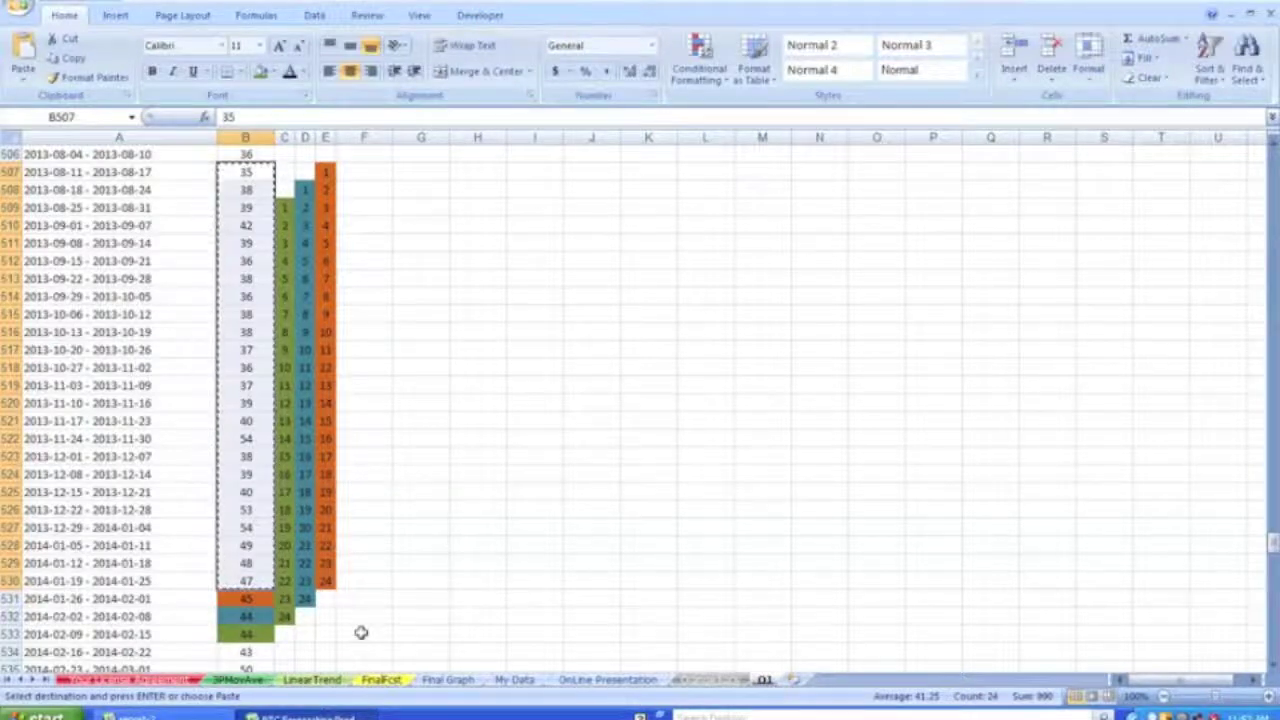
pyautogui.click(385, 680)
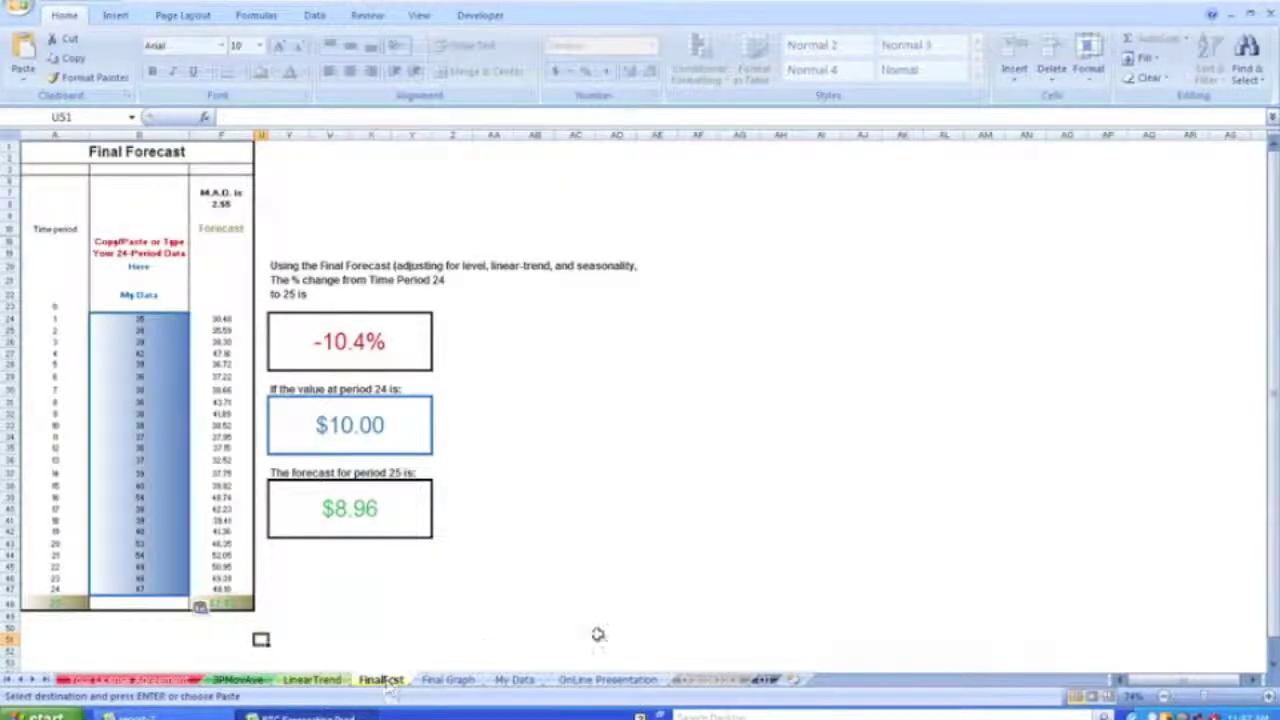
pyautogui.click(765, 680)
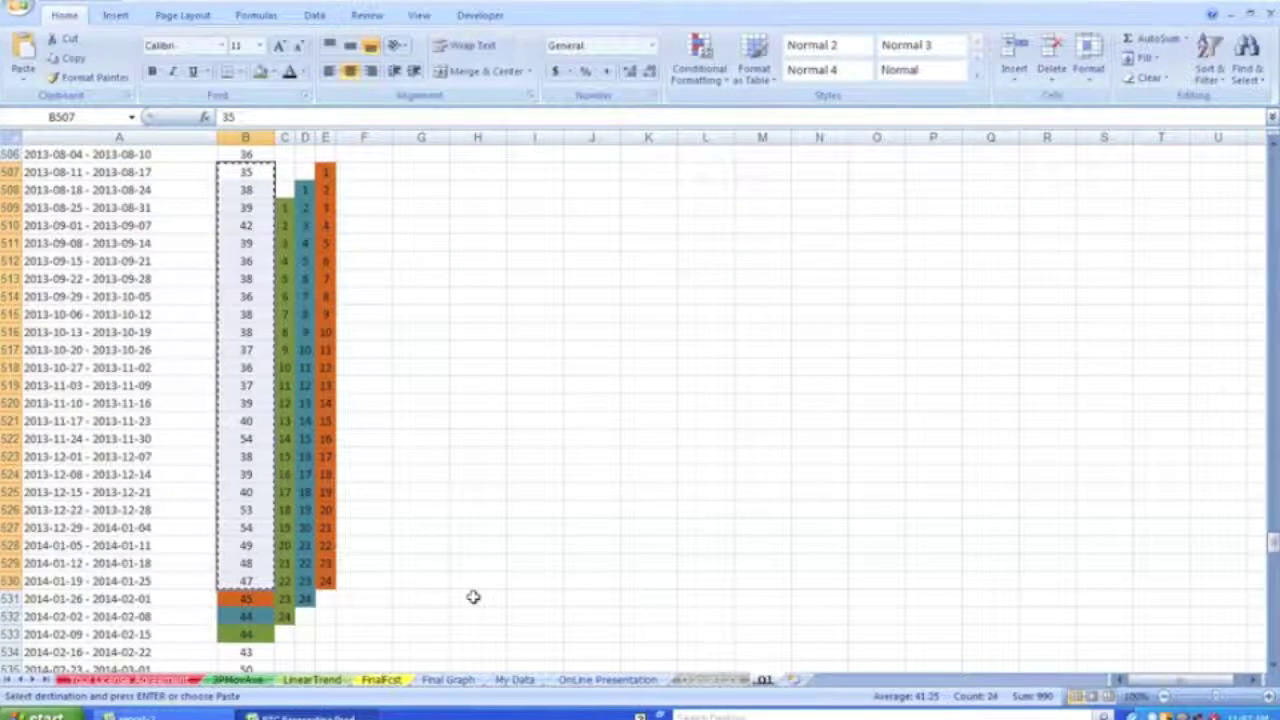
pyautogui.click(412, 599)
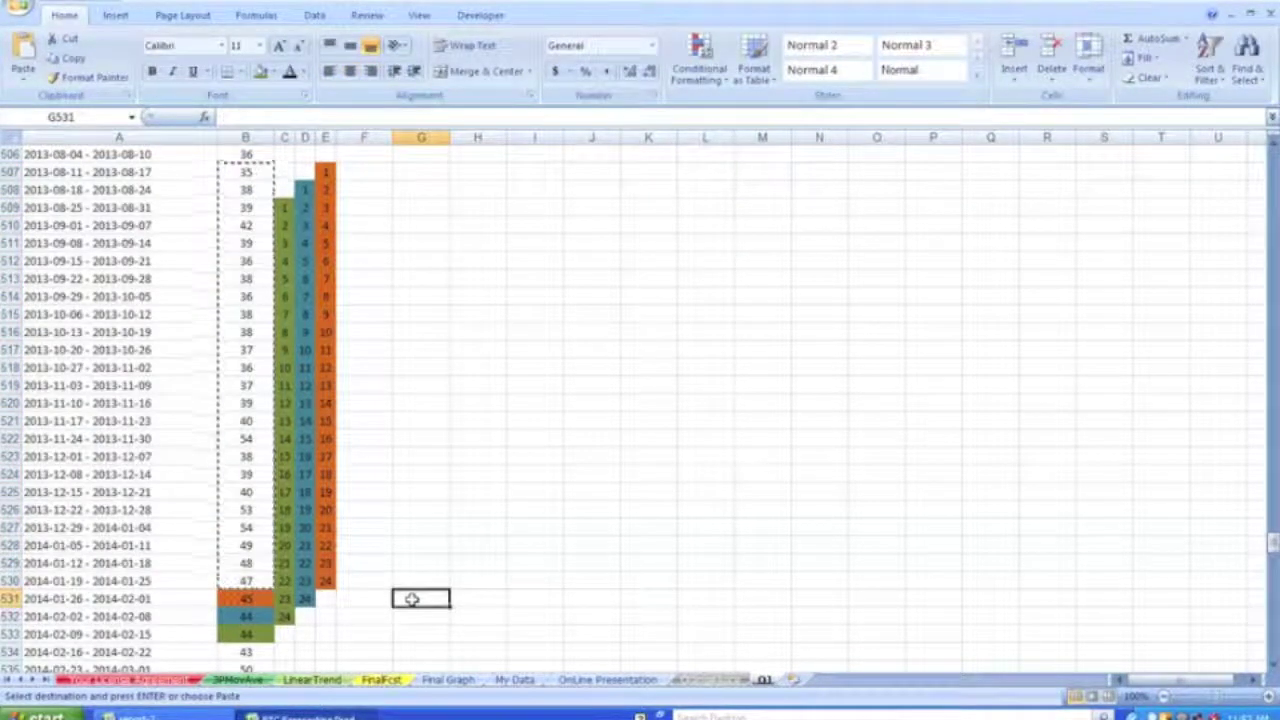
pyautogui.write('42.13')
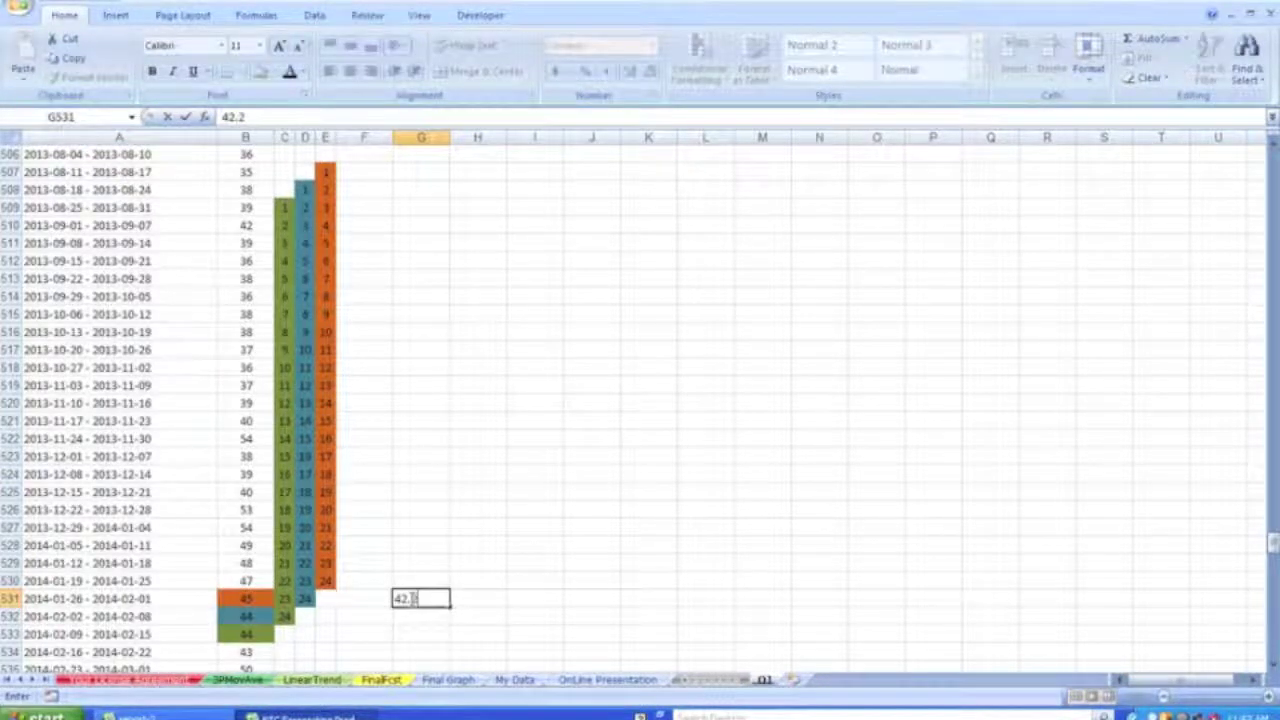
pyautogui.click(510, 596)
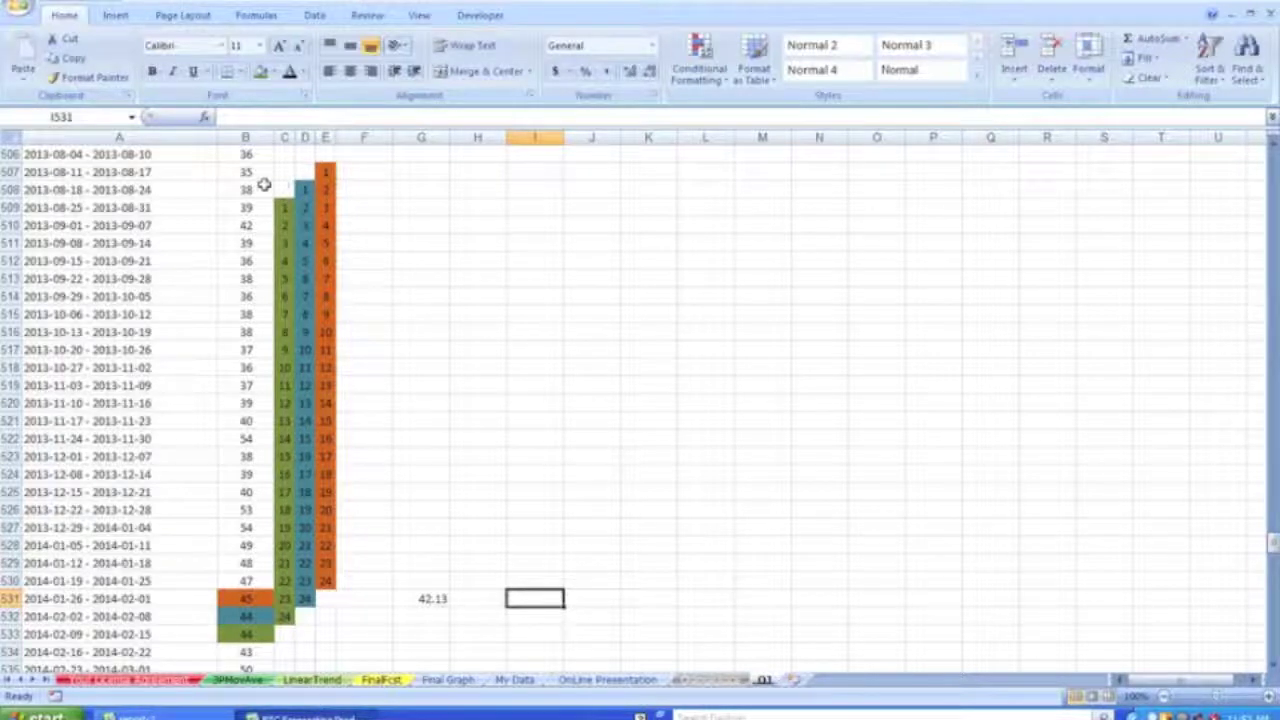
# Step: Copy the next 24-week window of values, B508:B531, from the weekly data sheet
pyautogui.moveTo(254, 190); pyautogui.dragTo(255, 598)
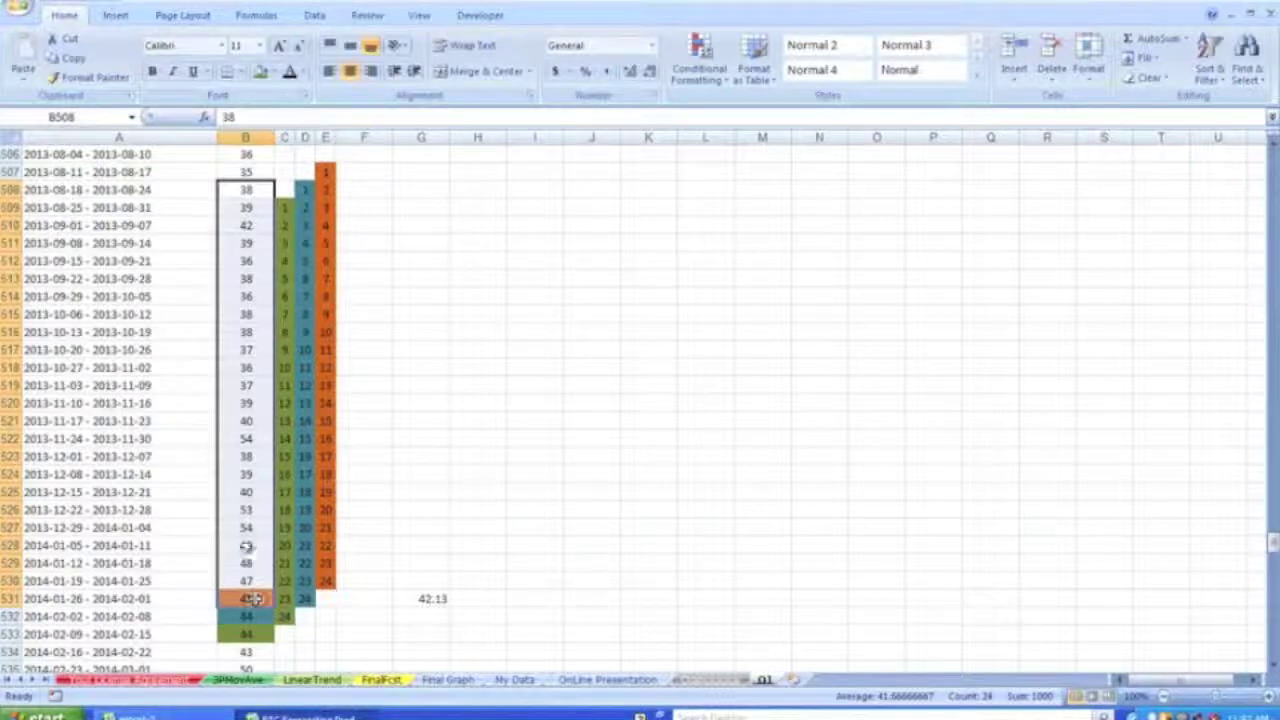
pyautogui.rightClick(246, 546)
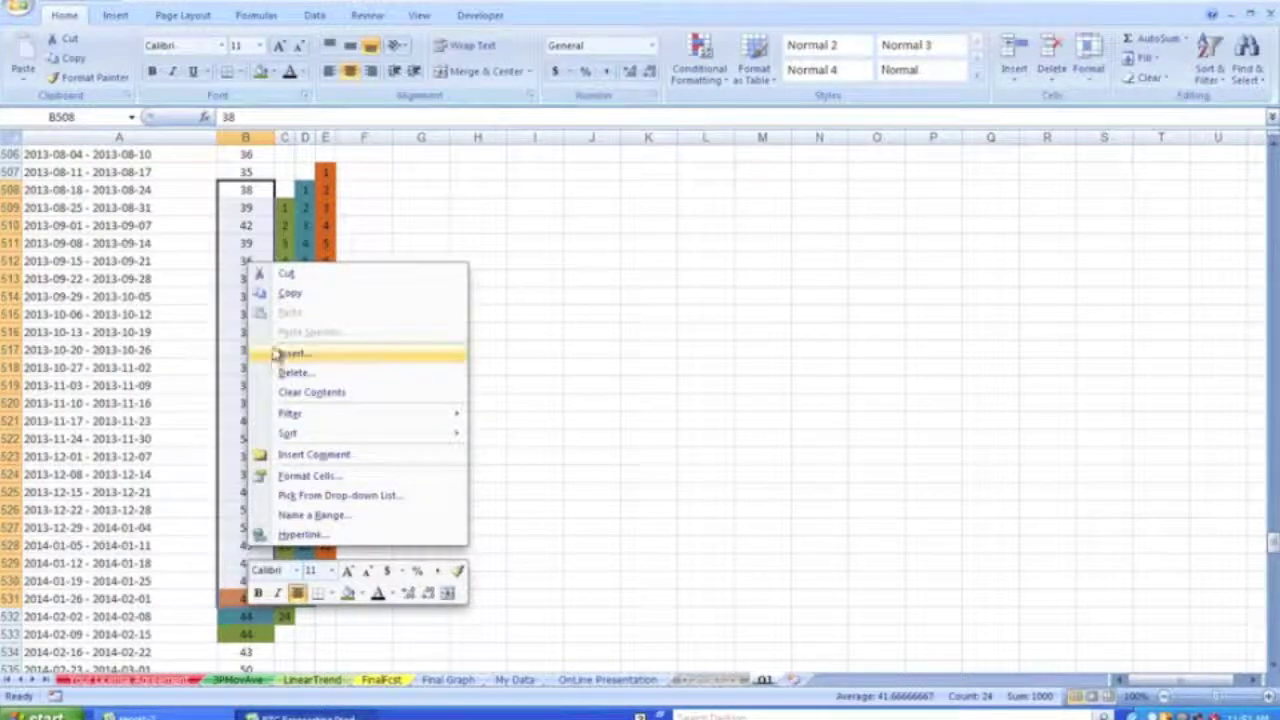
pyautogui.click(291, 295)
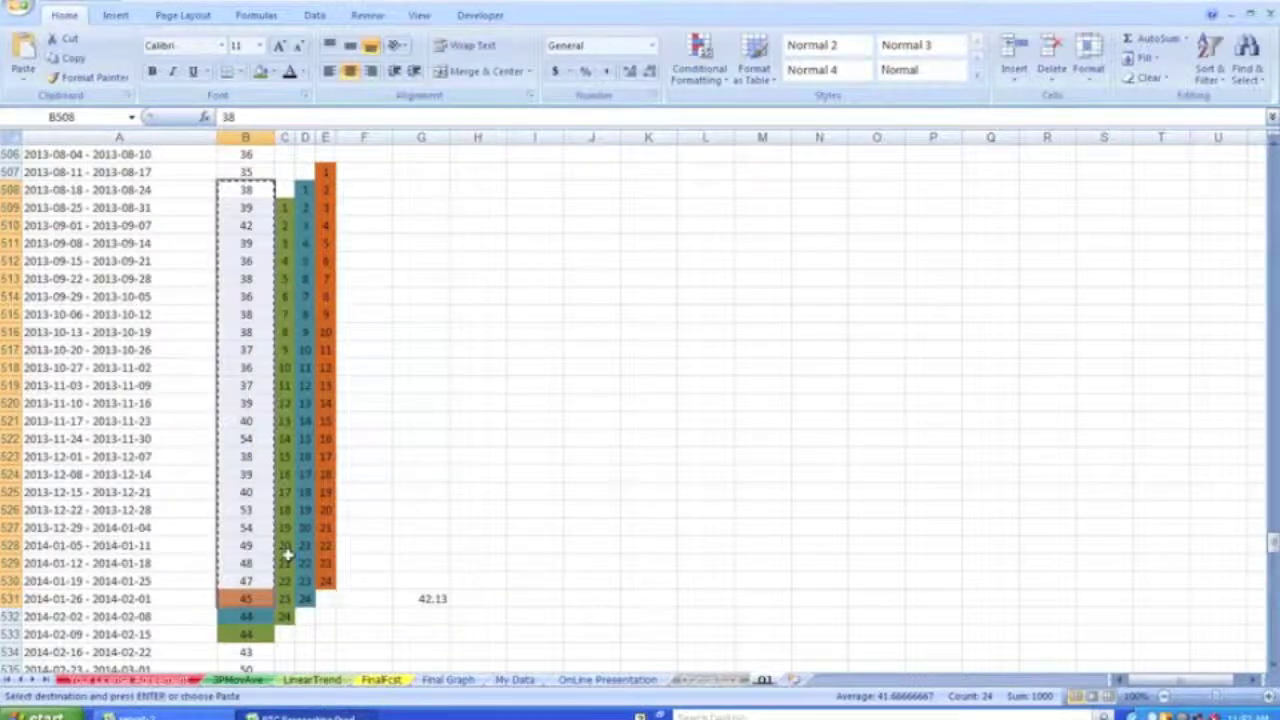
# Step: Replace the 3PMovAve sheet's My Data column with the B508:B531 window, pasted as values only from B11
pyautogui.click(238, 680)
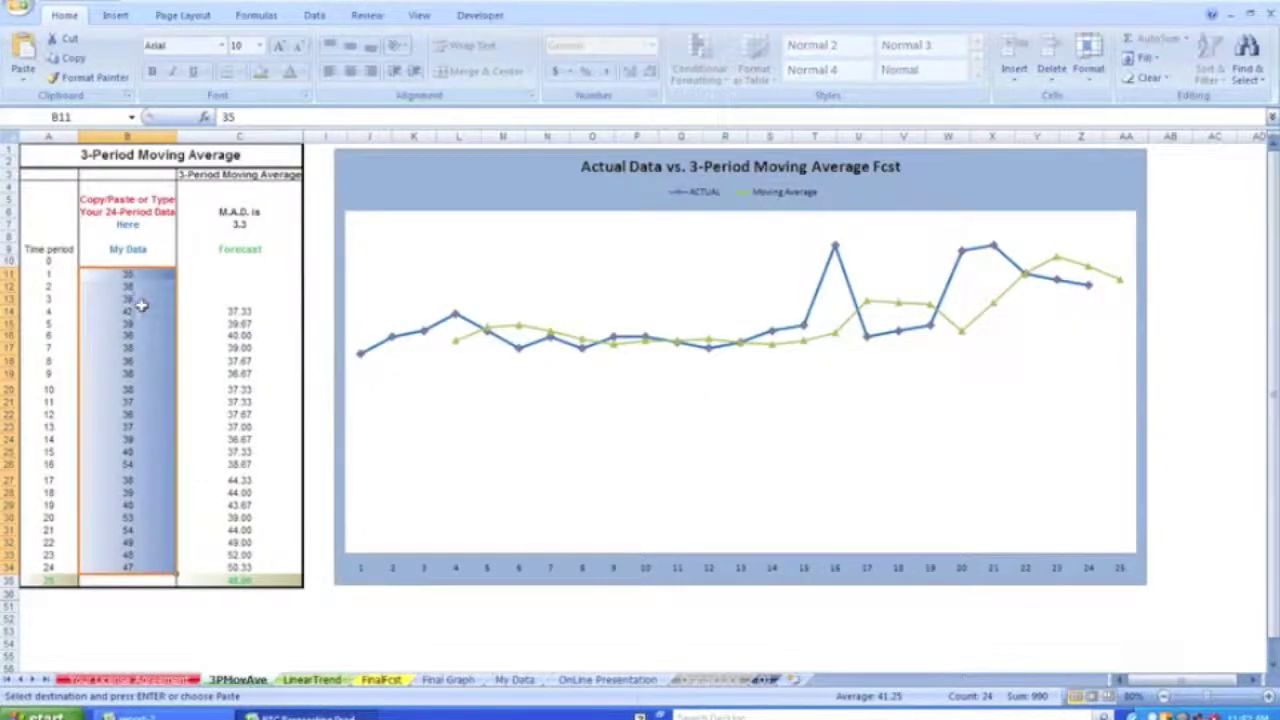
pyautogui.click(133, 276)
pyautogui.rightClick(135, 280)
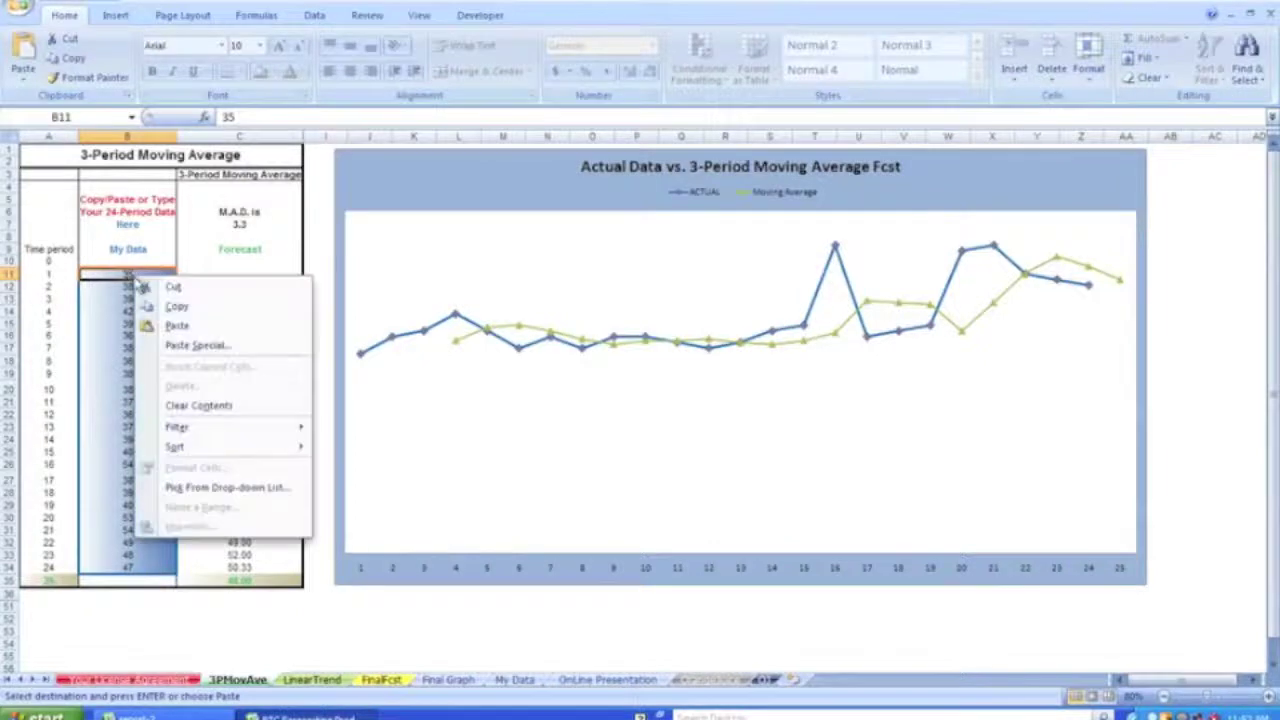
pyautogui.click(180, 345)
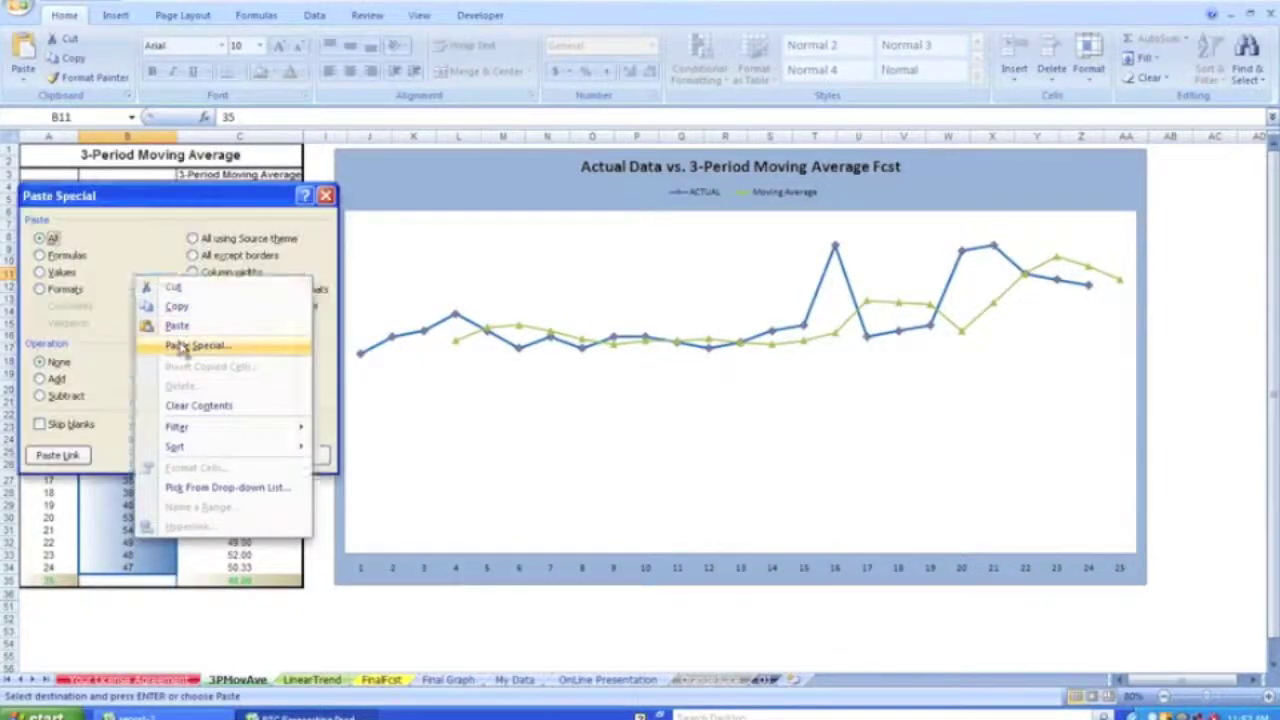
pyautogui.click(56, 273)
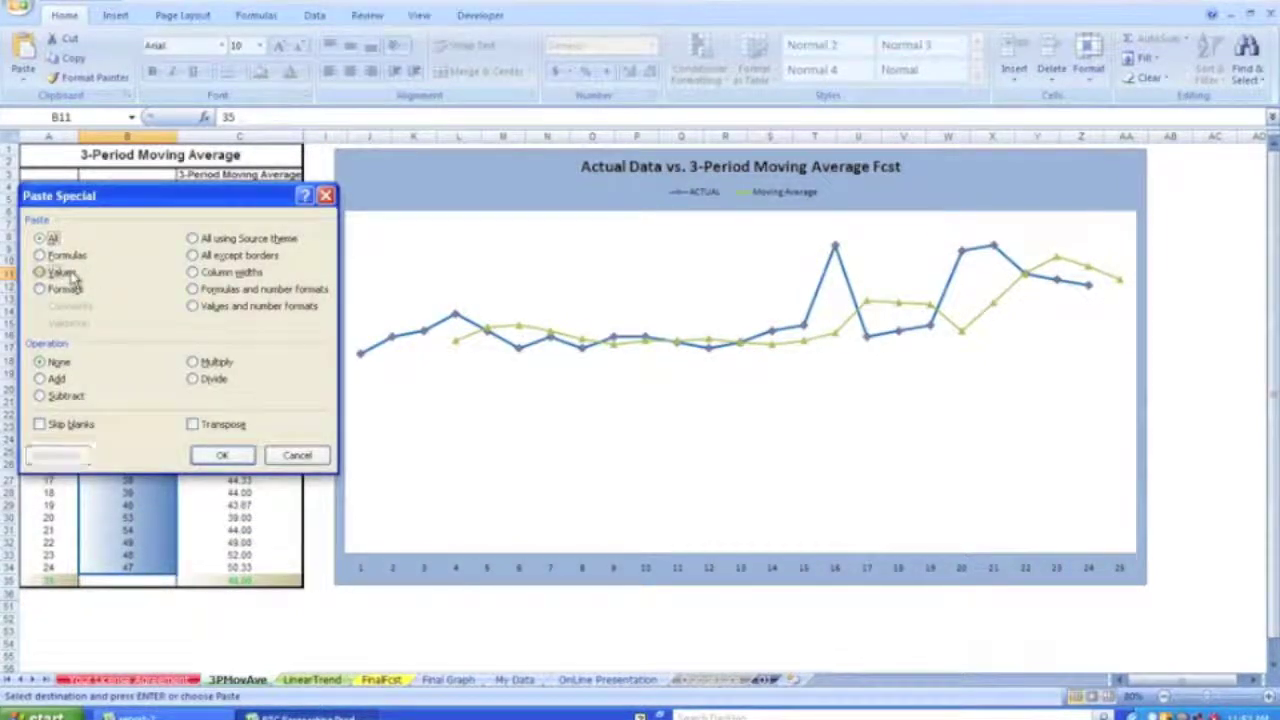
pyautogui.click(224, 456)
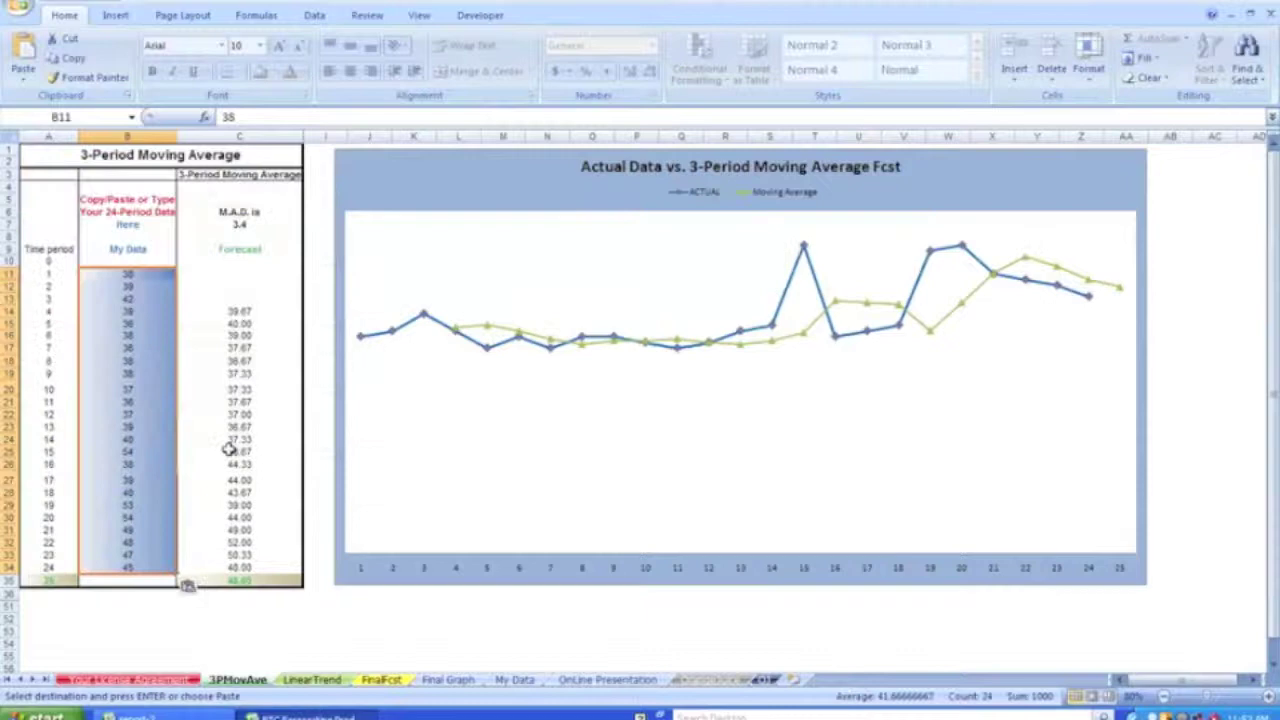
# Step: Replace the LinearTrend sheet's My Data column with the B508:B531 window, pasted as values only from B12
pyautogui.click(314, 681)
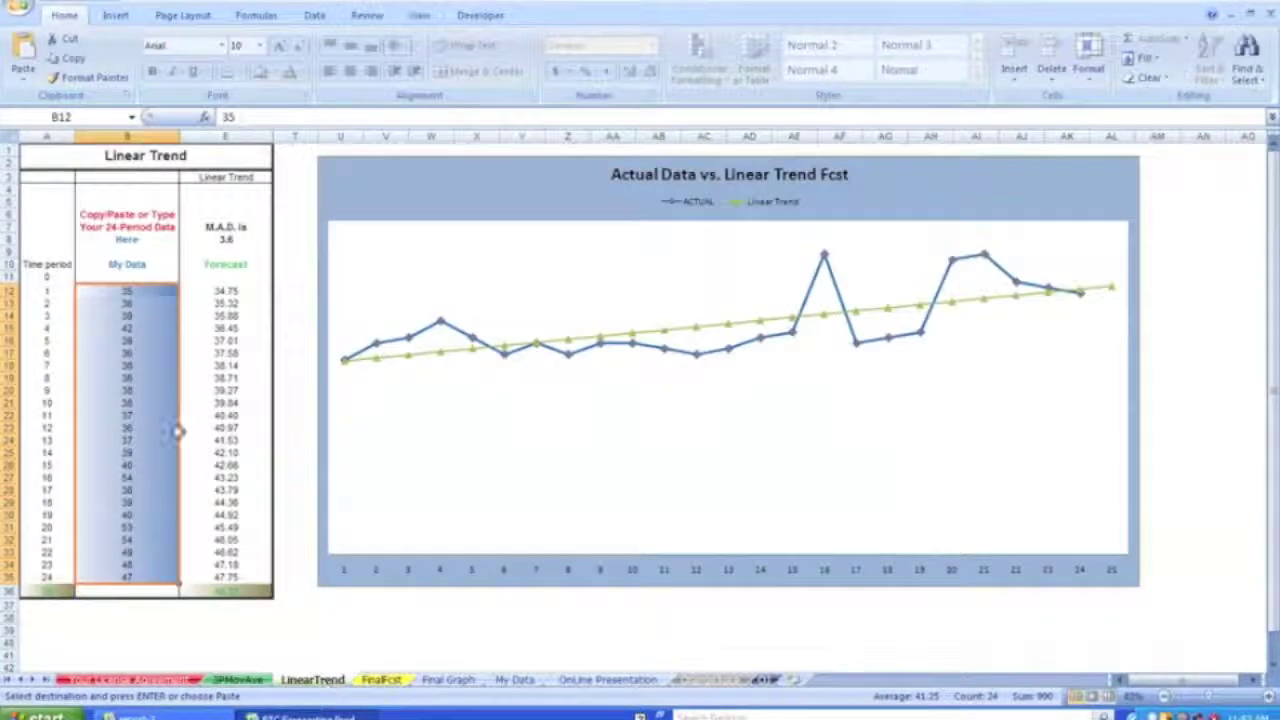
pyautogui.click(124, 293)
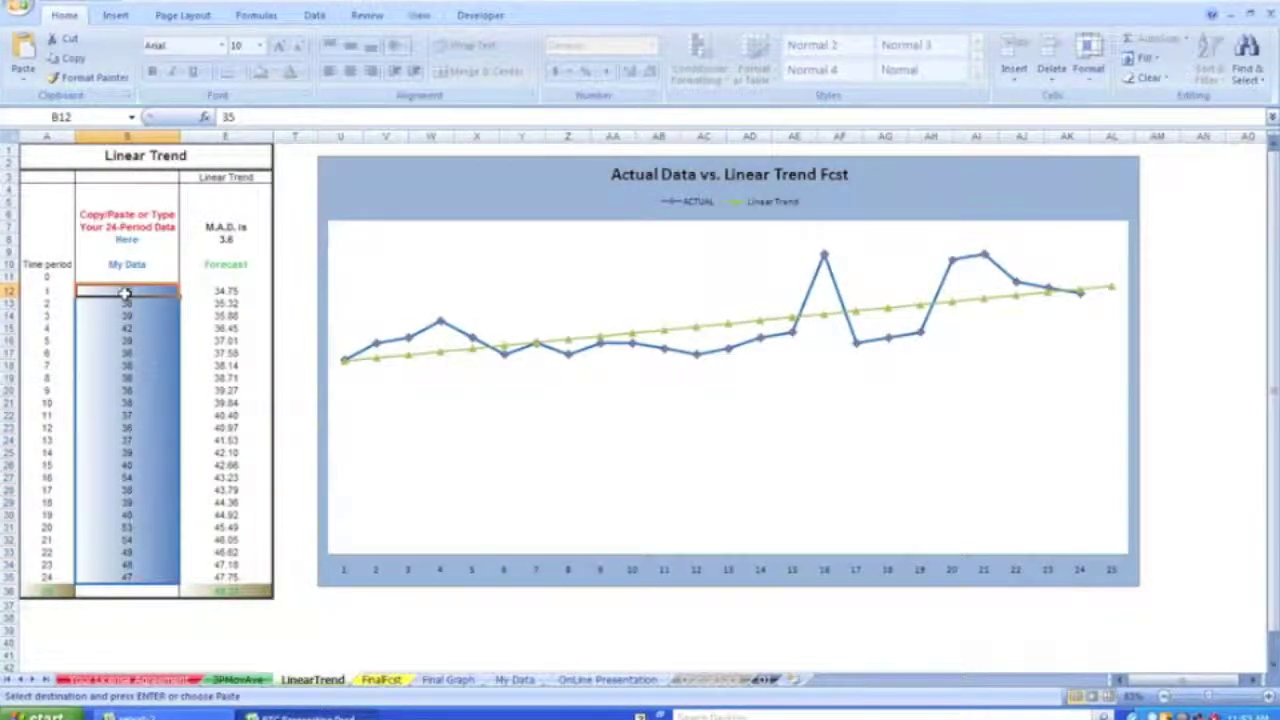
pyautogui.rightClick(124, 293)
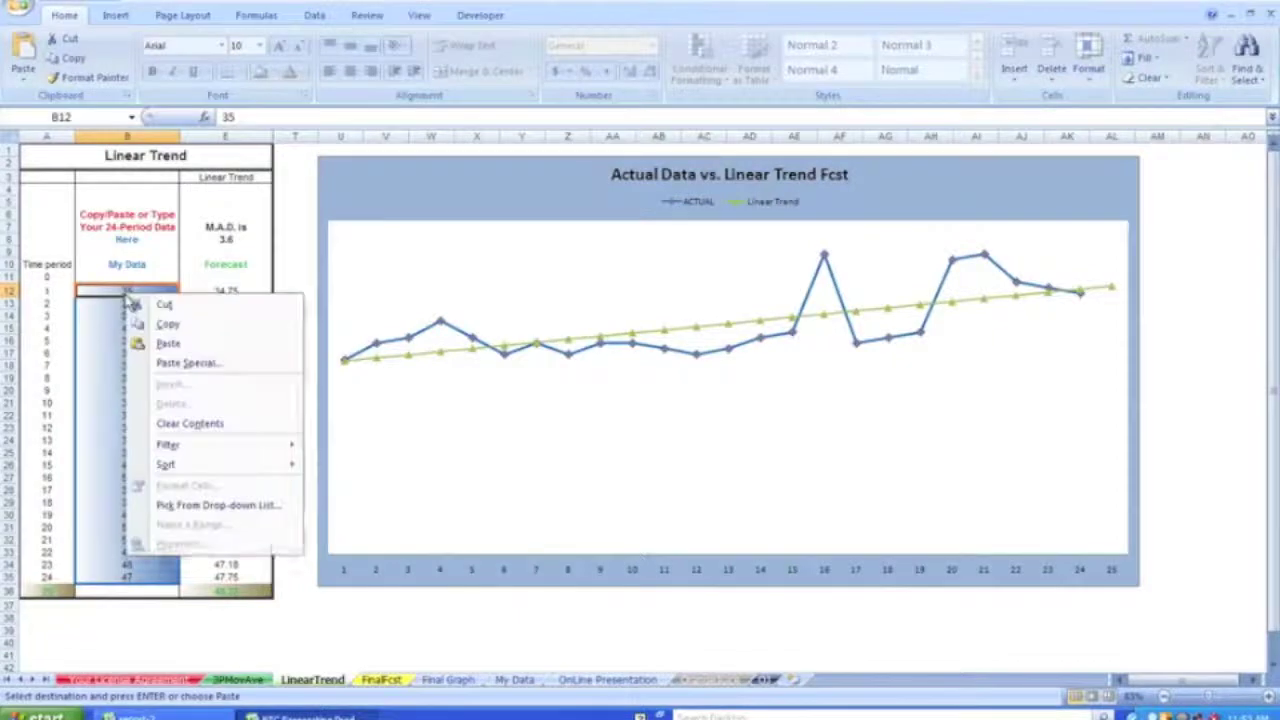
pyautogui.click(177, 372)
pyautogui.click(66, 296)
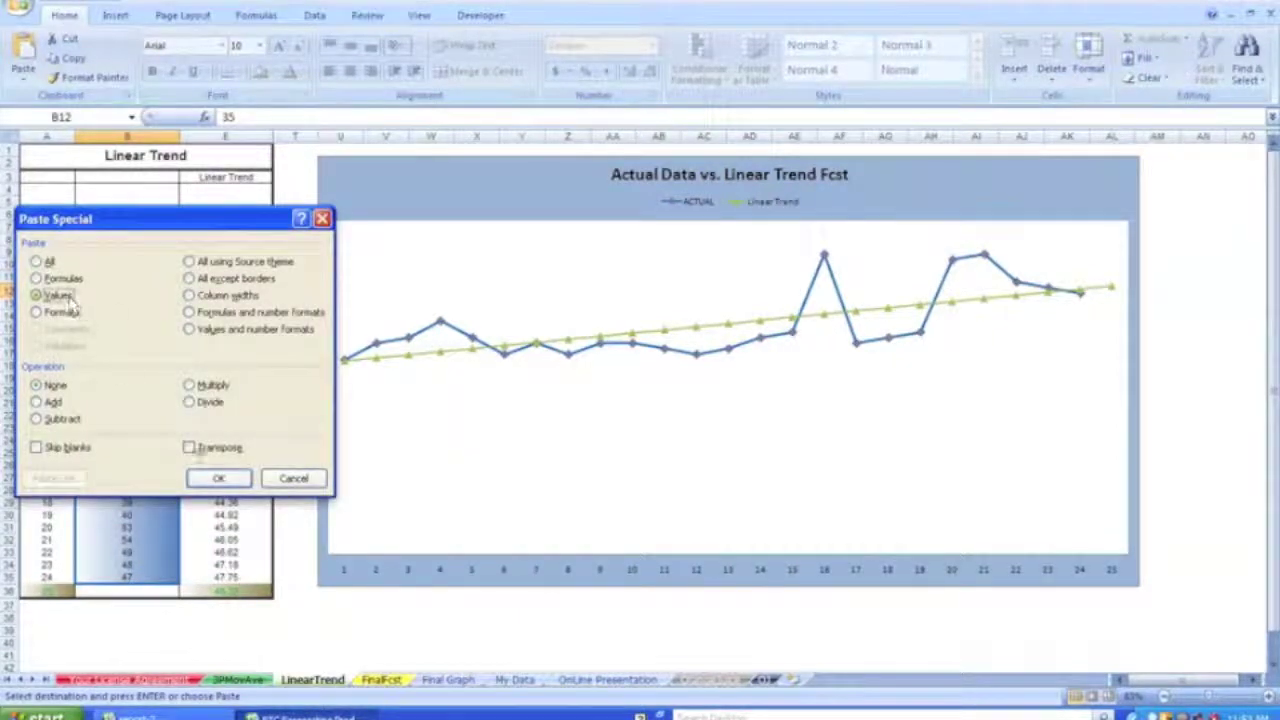
pyautogui.click(218, 478)
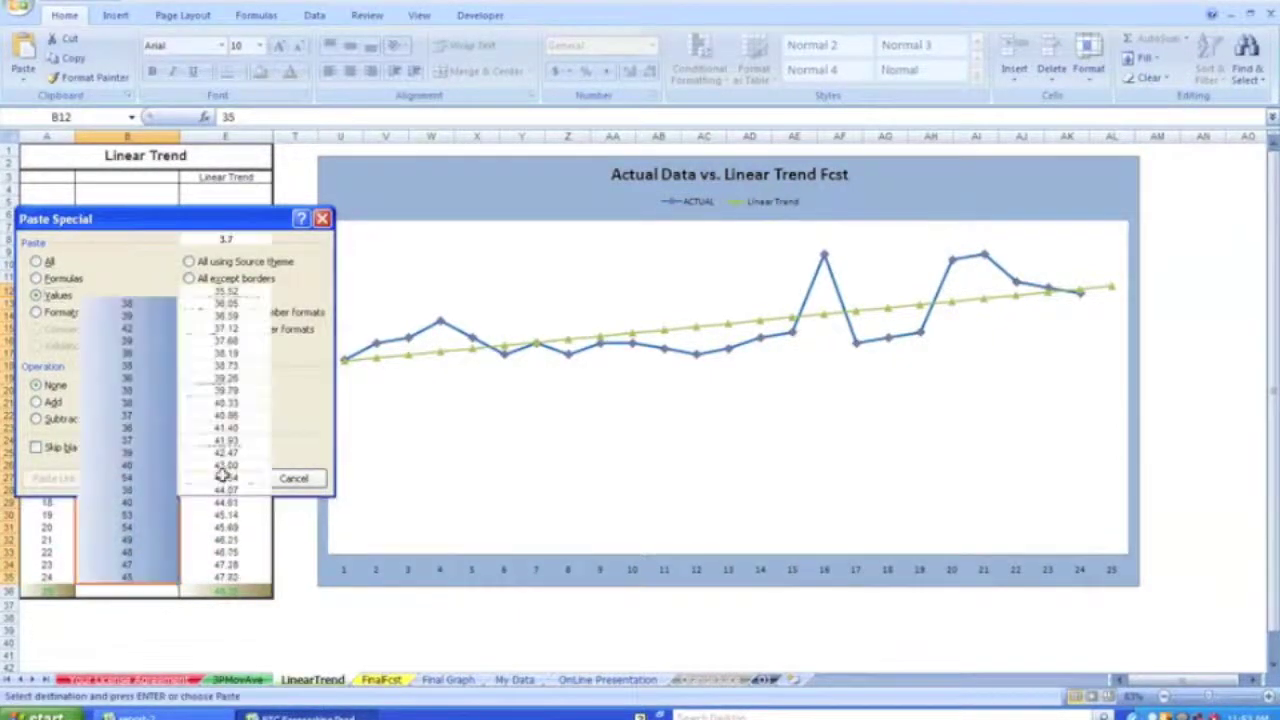
# Step: Replace the FinalFcst sheet's My Data column with the B508:B531 window, pasted as values only from B24
pyautogui.click(381, 680)
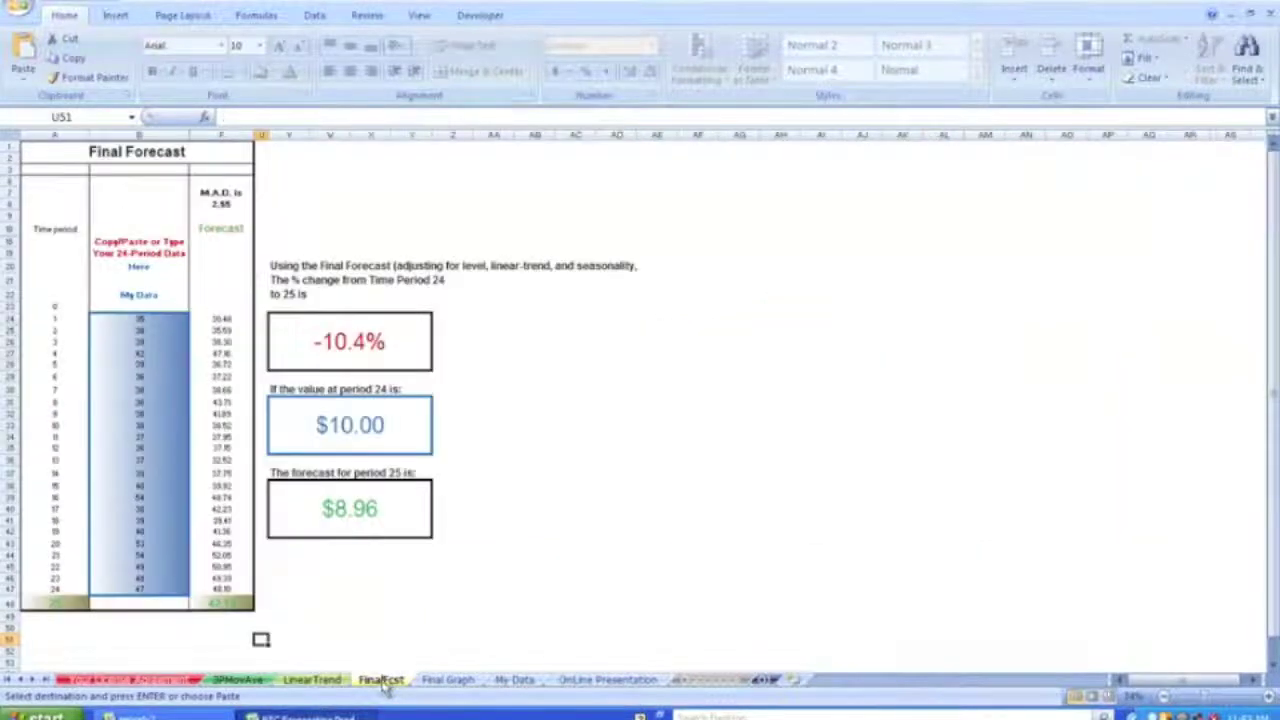
pyautogui.click(144, 320)
pyautogui.rightClick(147, 324)
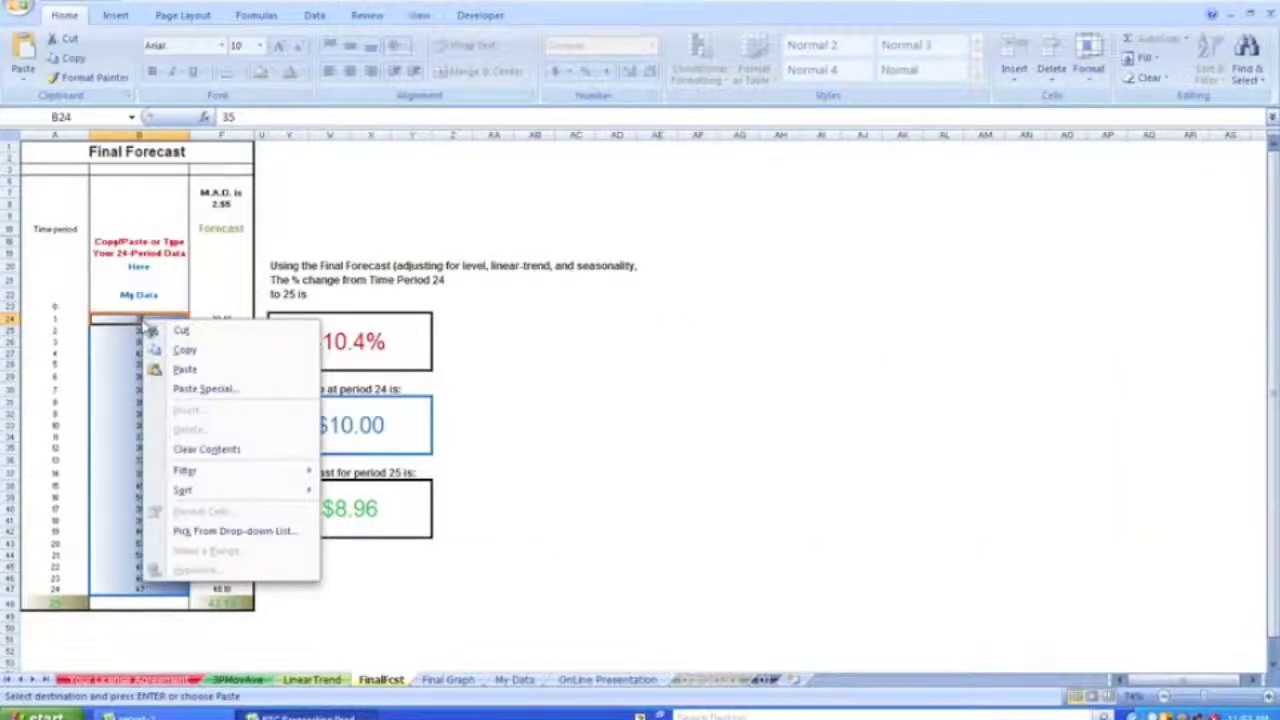
pyautogui.click(192, 391)
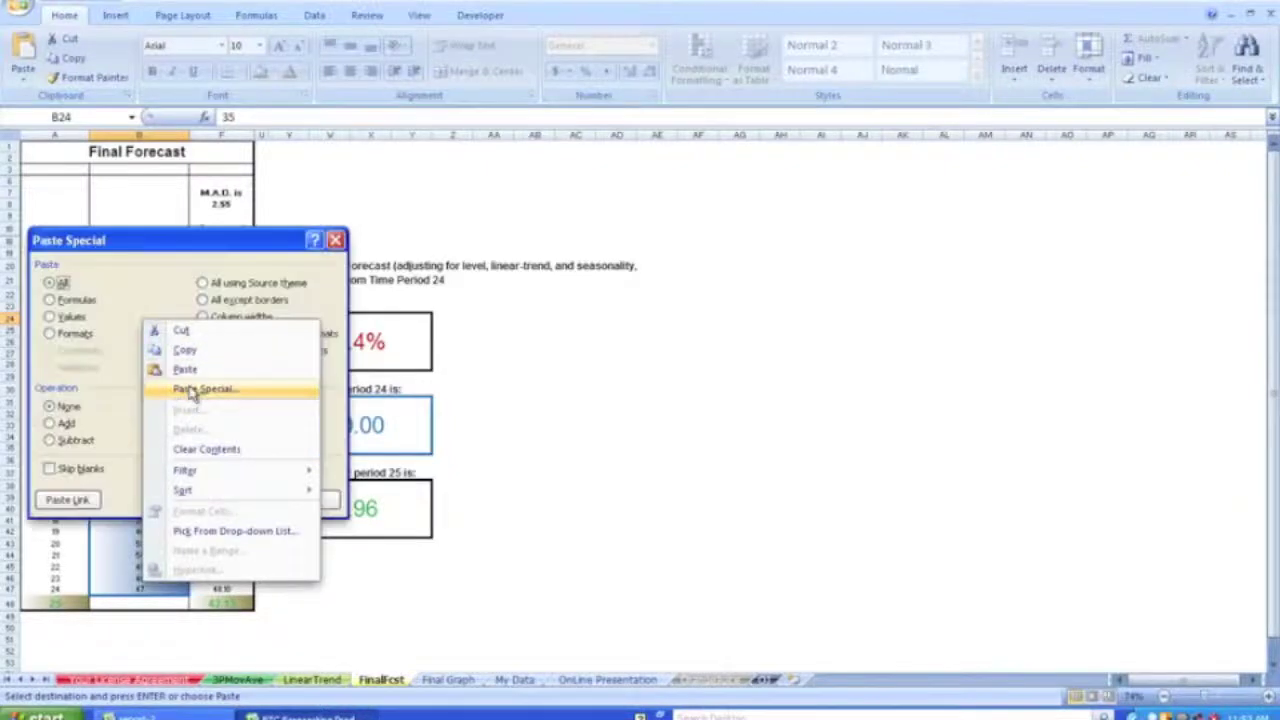
pyautogui.click(72, 317)
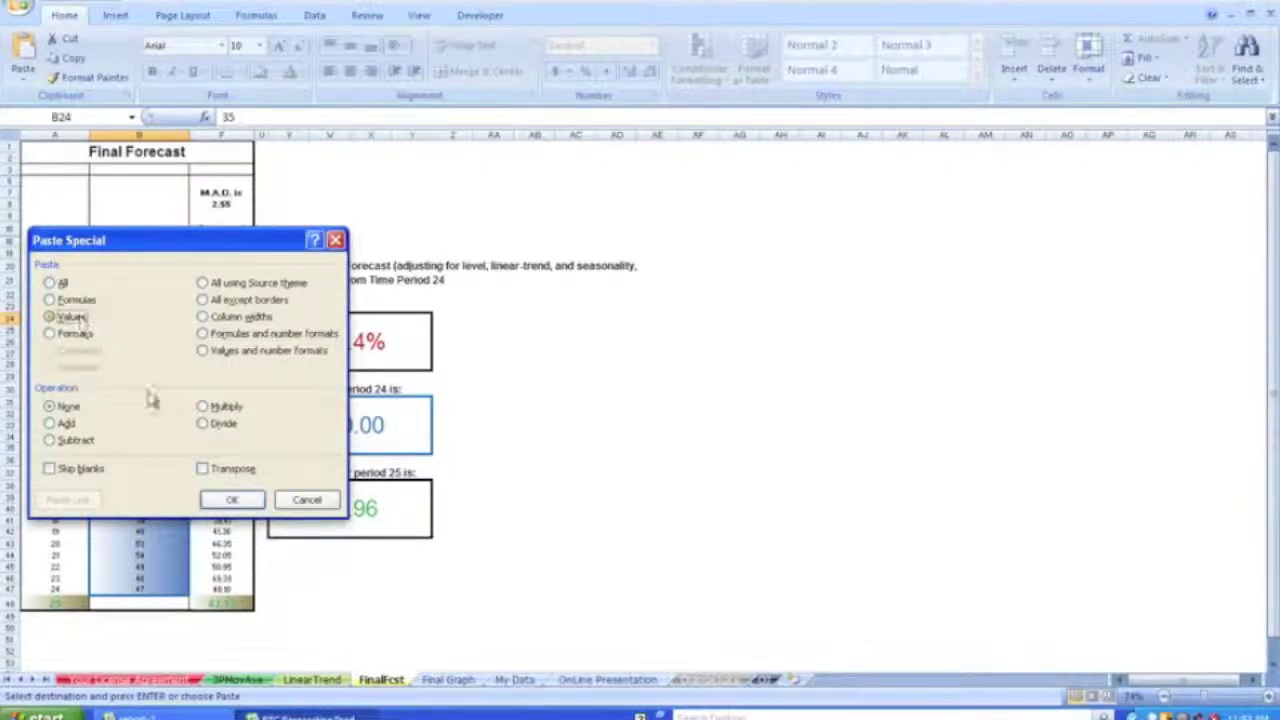
pyautogui.click(232, 499)
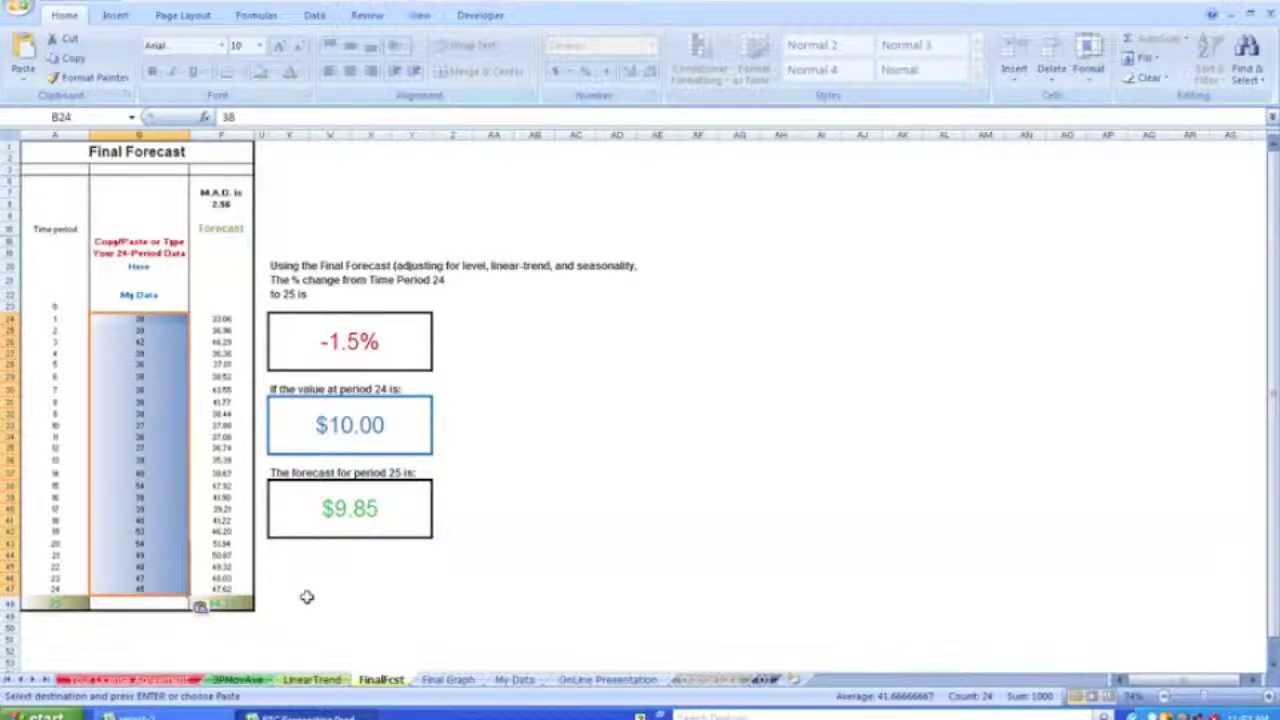
# Step: Record the new period 25 final forecast, 44.33, in cell G532 of the weekly data sheet, beside the 2014-02-02 week
pyautogui.click(765, 681)
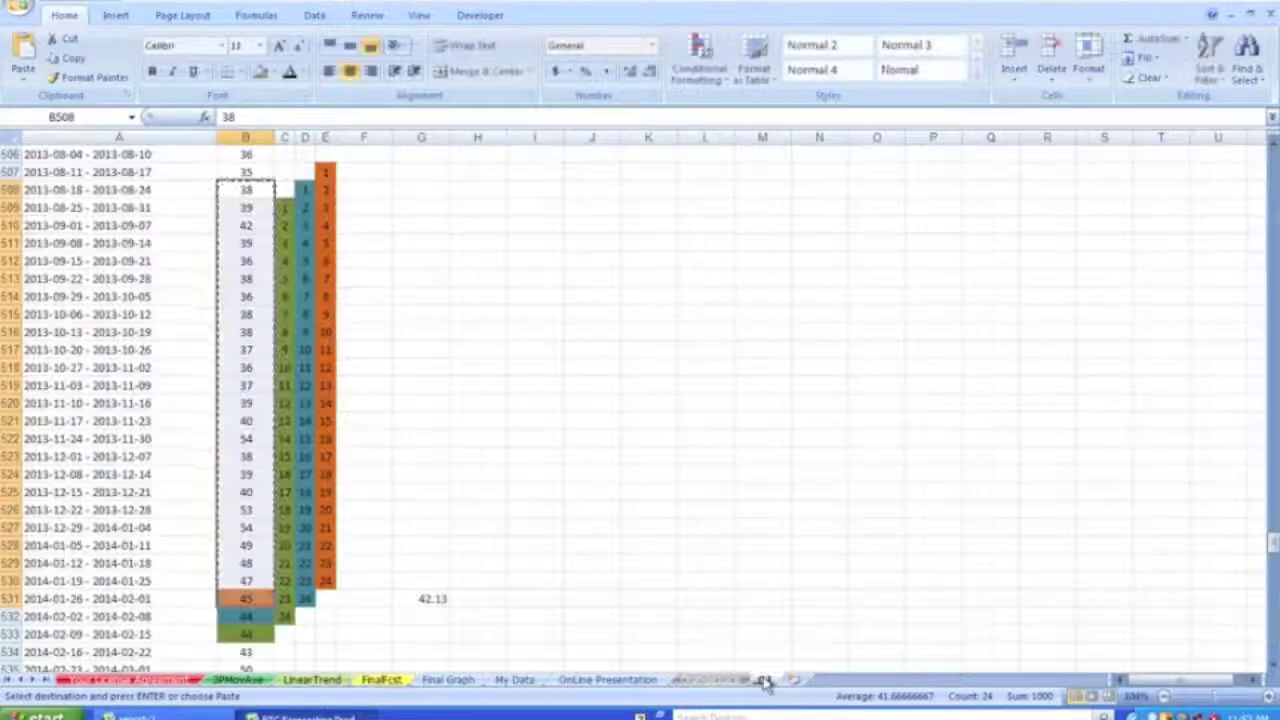
pyautogui.click(436, 616)
pyautogui.write('44.33')
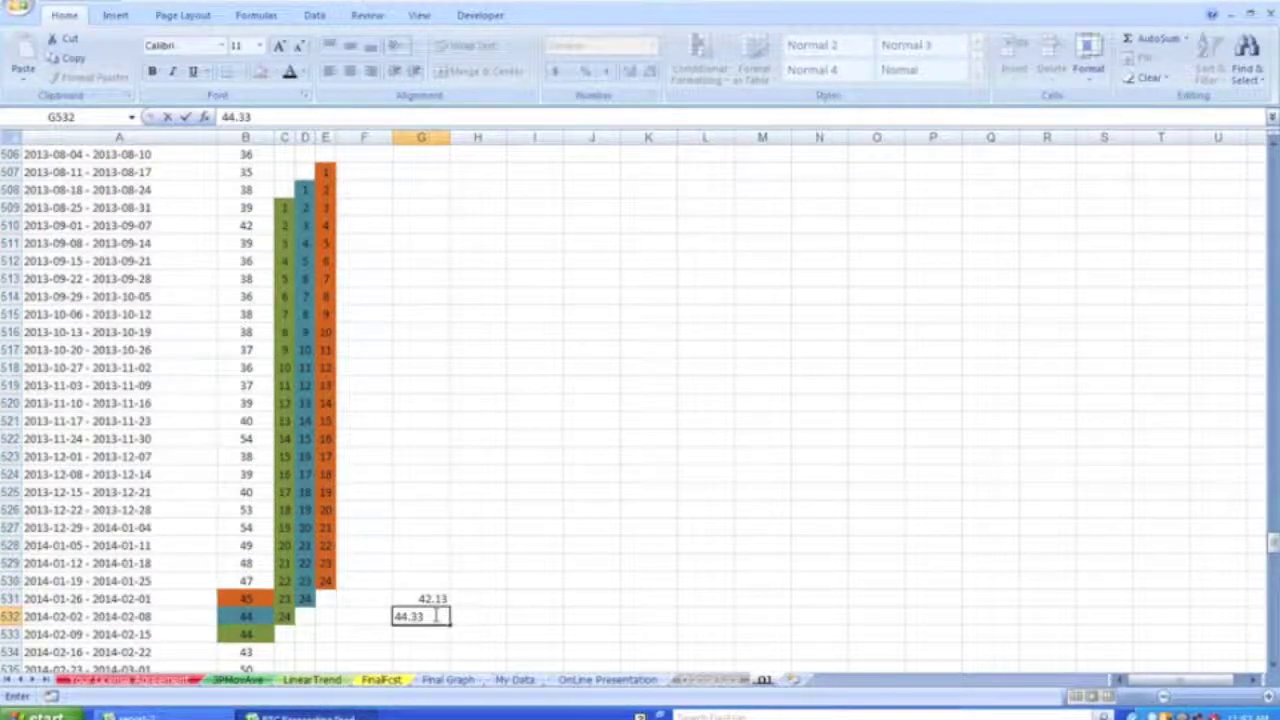
pyautogui.click(439, 633)
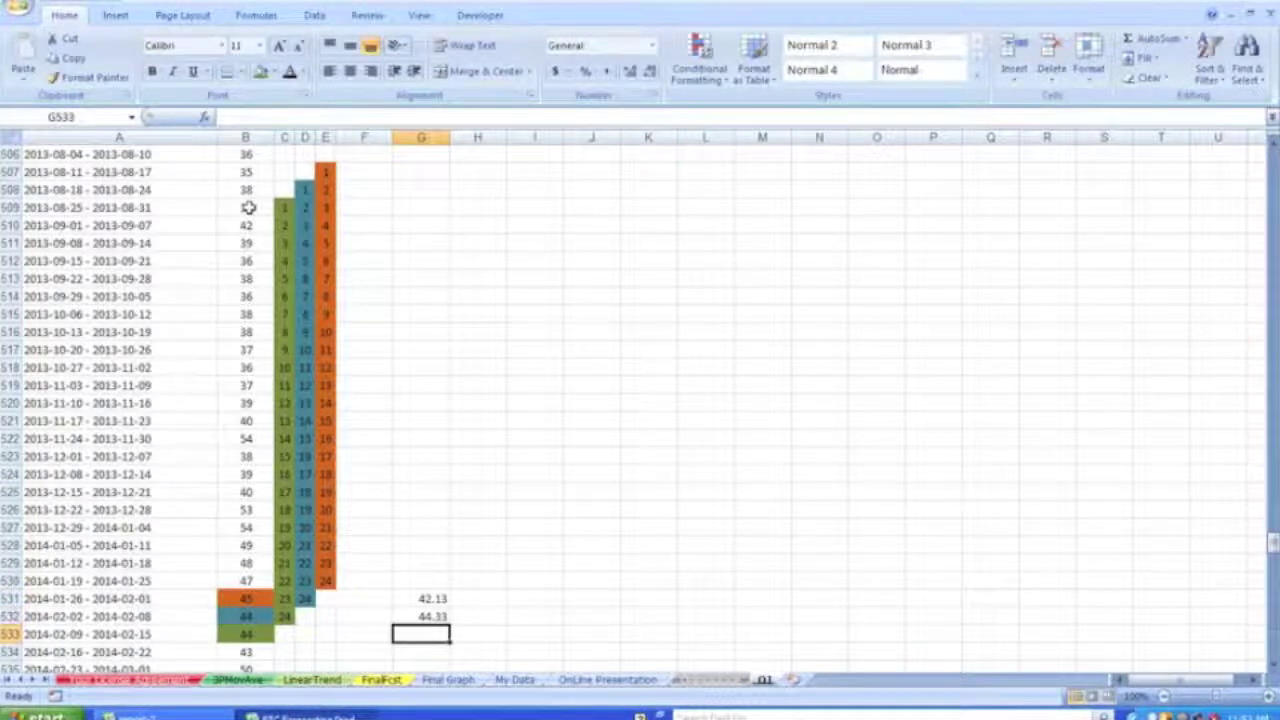
# Step: Copy the third 24-week window of values, B509:B532, from the weekly data sheet
pyautogui.moveTo(248, 207); pyautogui.dragTo(251, 616)
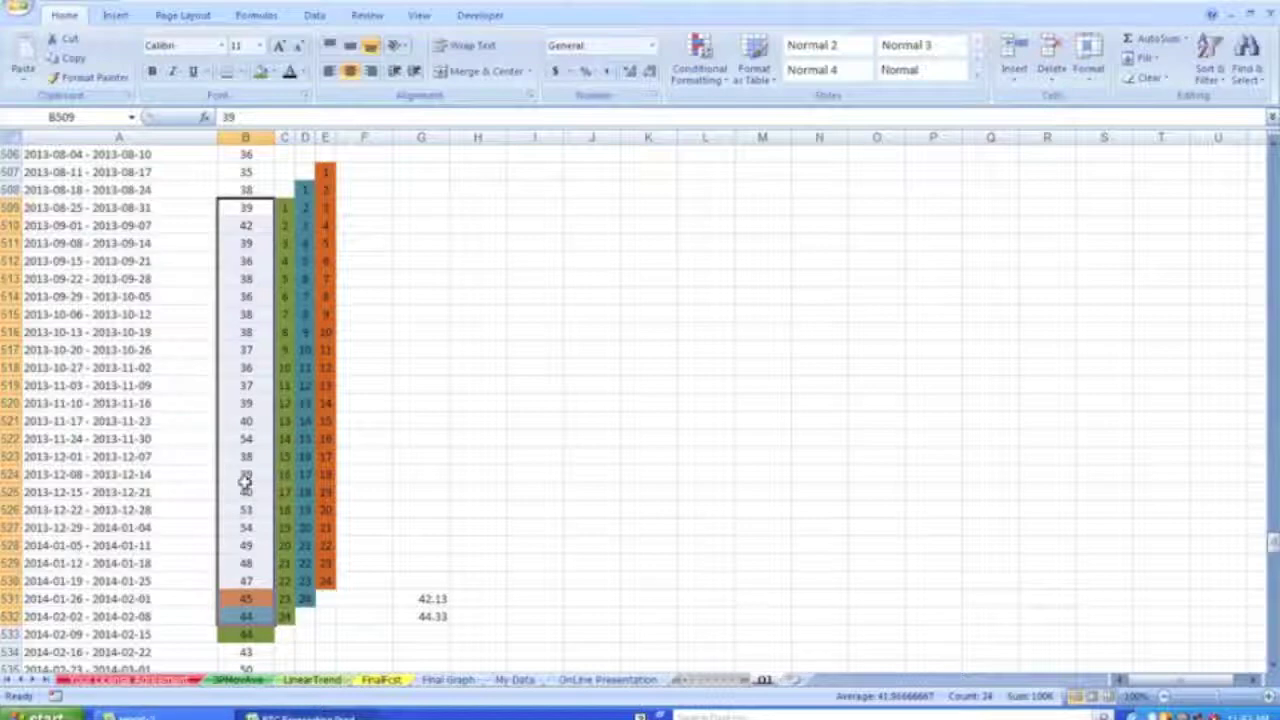
pyautogui.rightClick(244, 483)
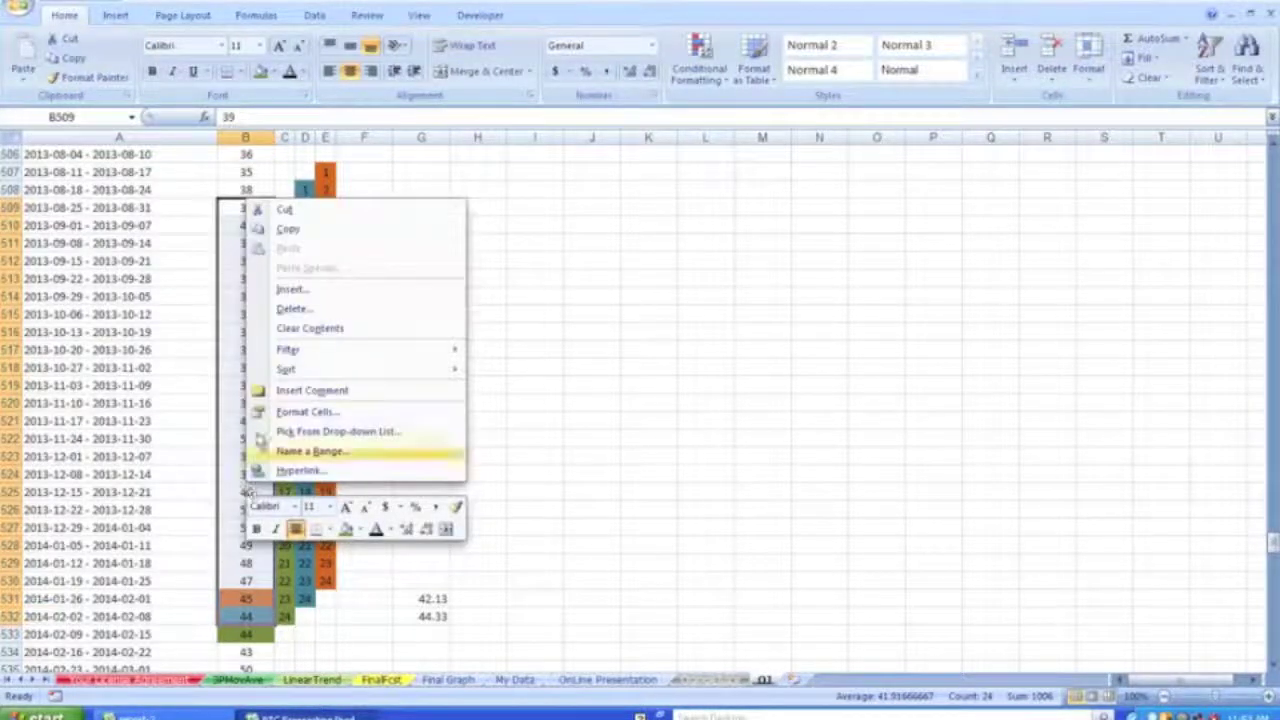
pyautogui.click(288, 230)
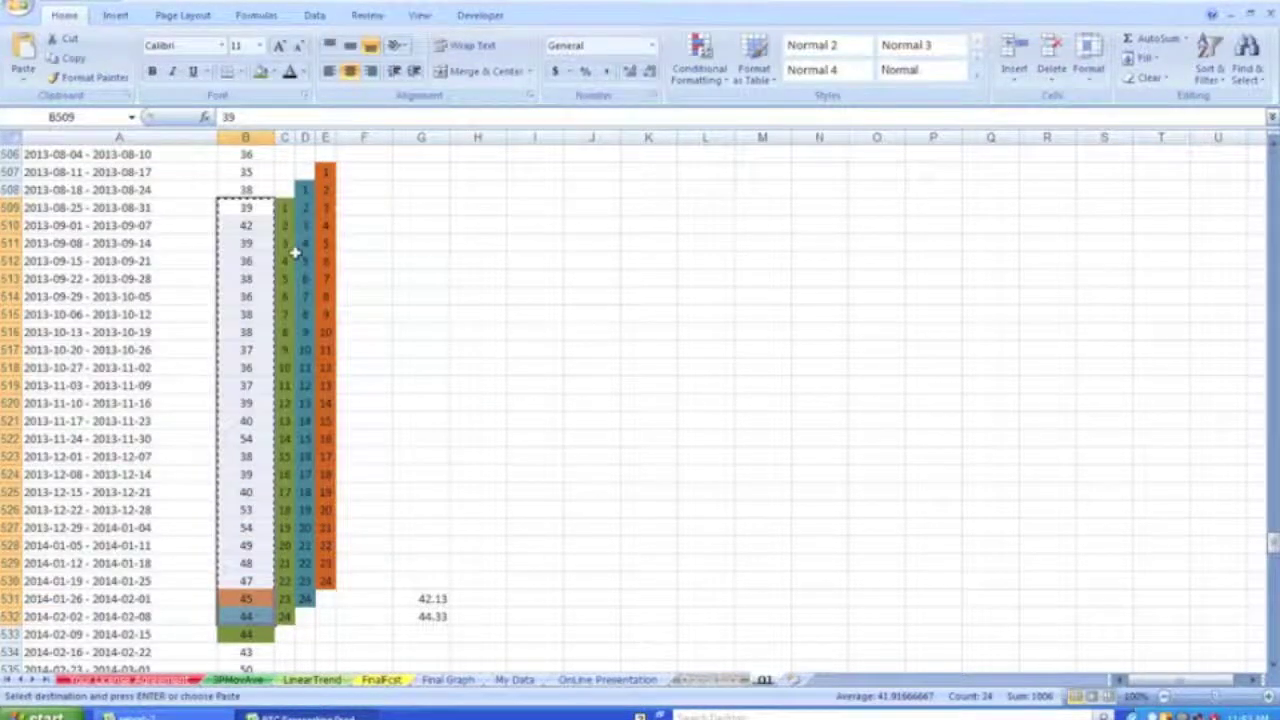
# Step: Replace the 3PMovAve sheet's My Data column with the B509:B532 window, pasted as values only from B11
pyautogui.click(237, 680)
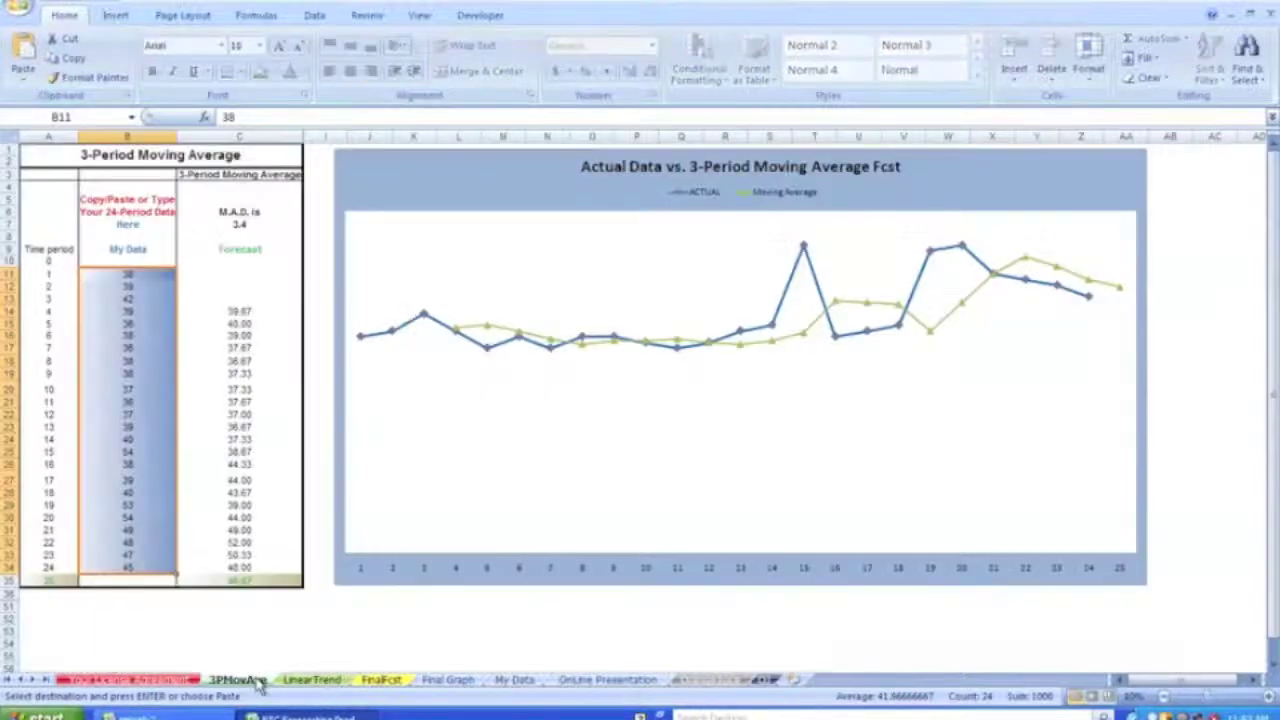
pyautogui.click(131, 276)
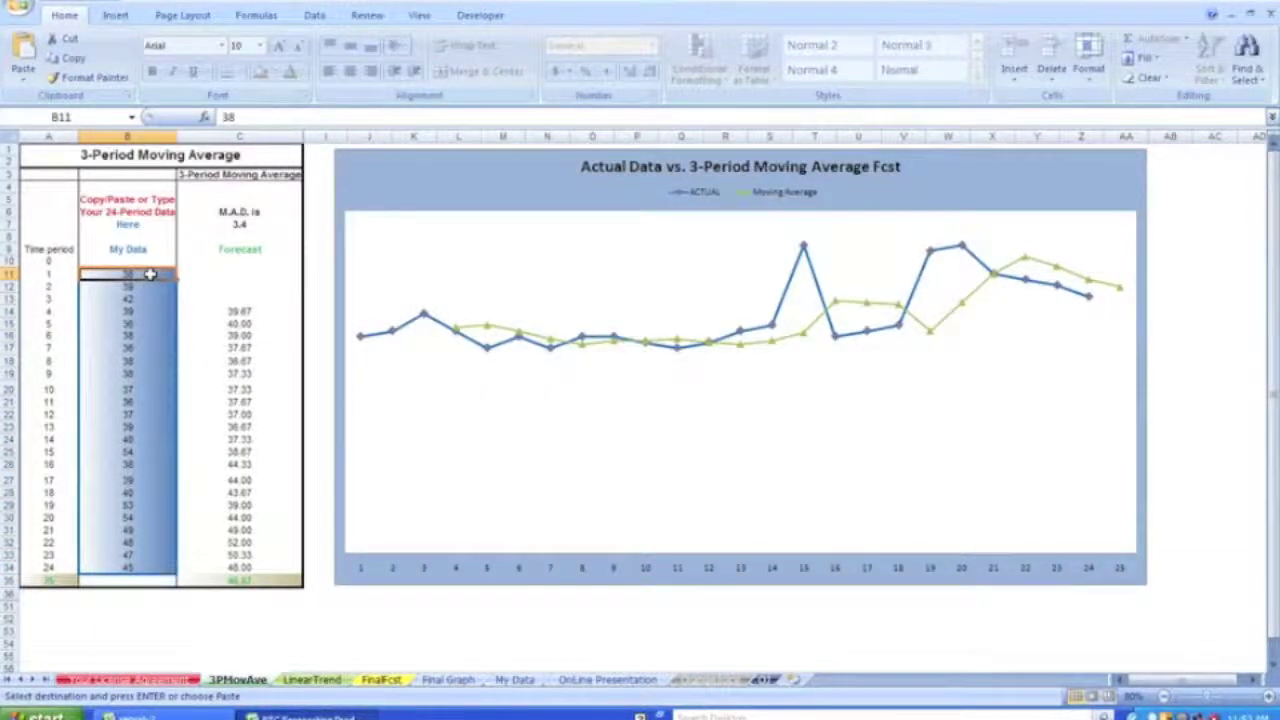
pyautogui.rightClick(150, 274)
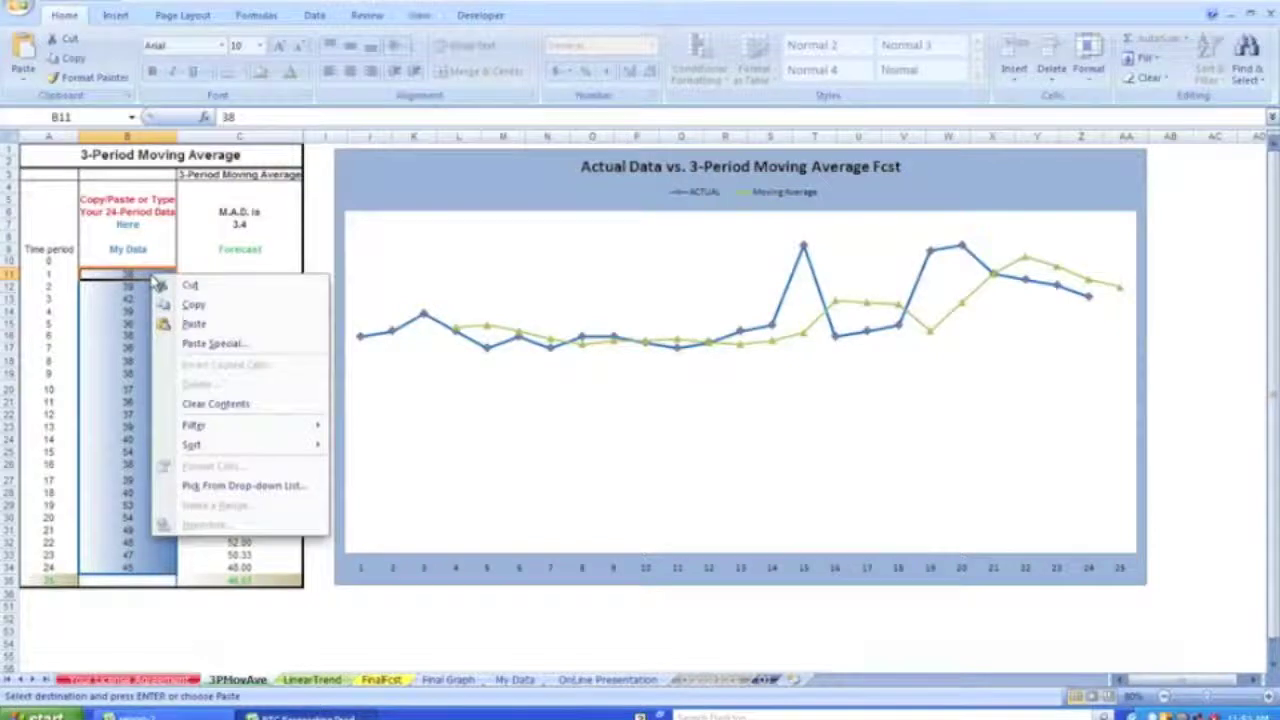
pyautogui.click(197, 344)
pyautogui.click(52, 273)
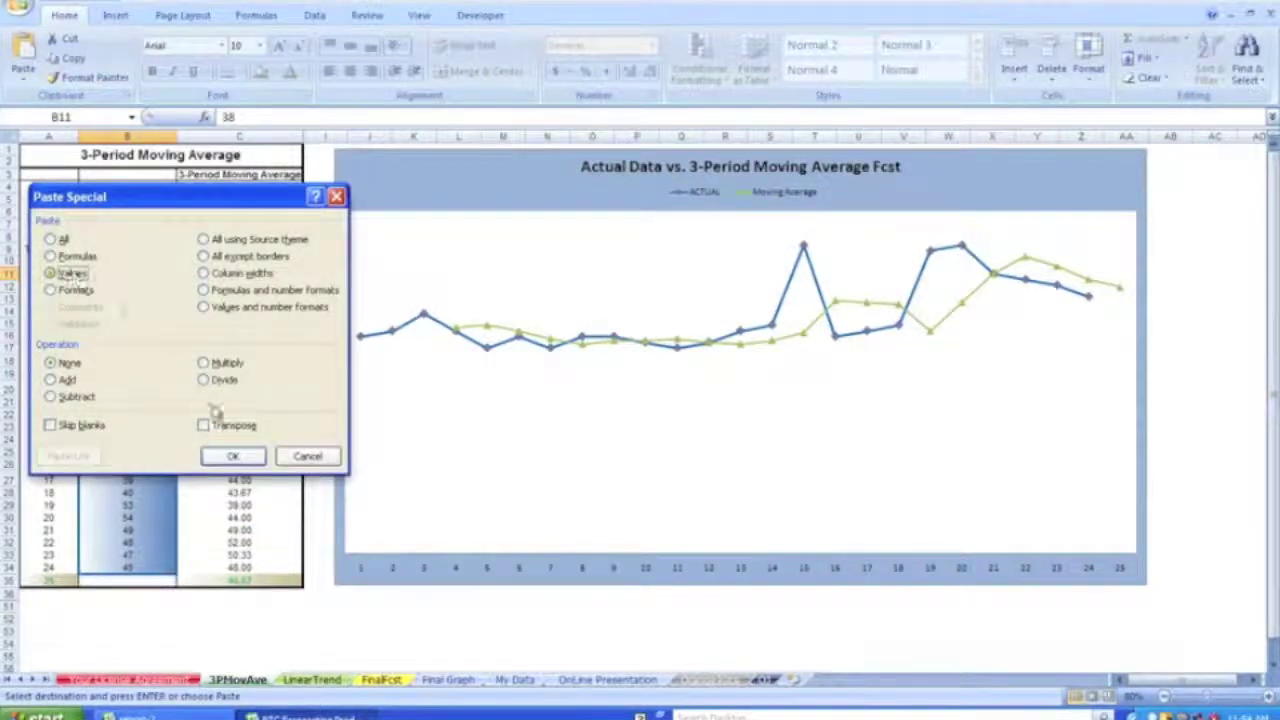
pyautogui.click(240, 455)
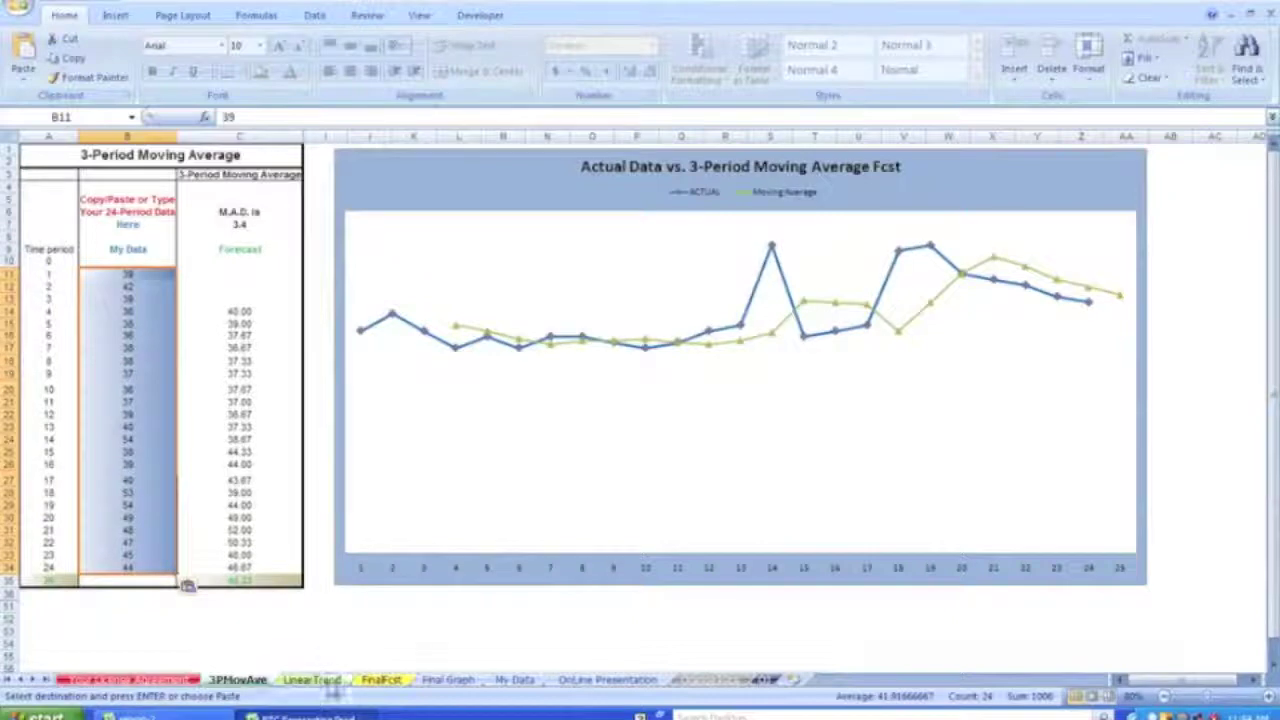
# Step: Replace the LinearTrend sheet's My Data column with the B509:B532 window, pasted as values only from B12
pyautogui.click(330, 681)
pyautogui.click(131, 290)
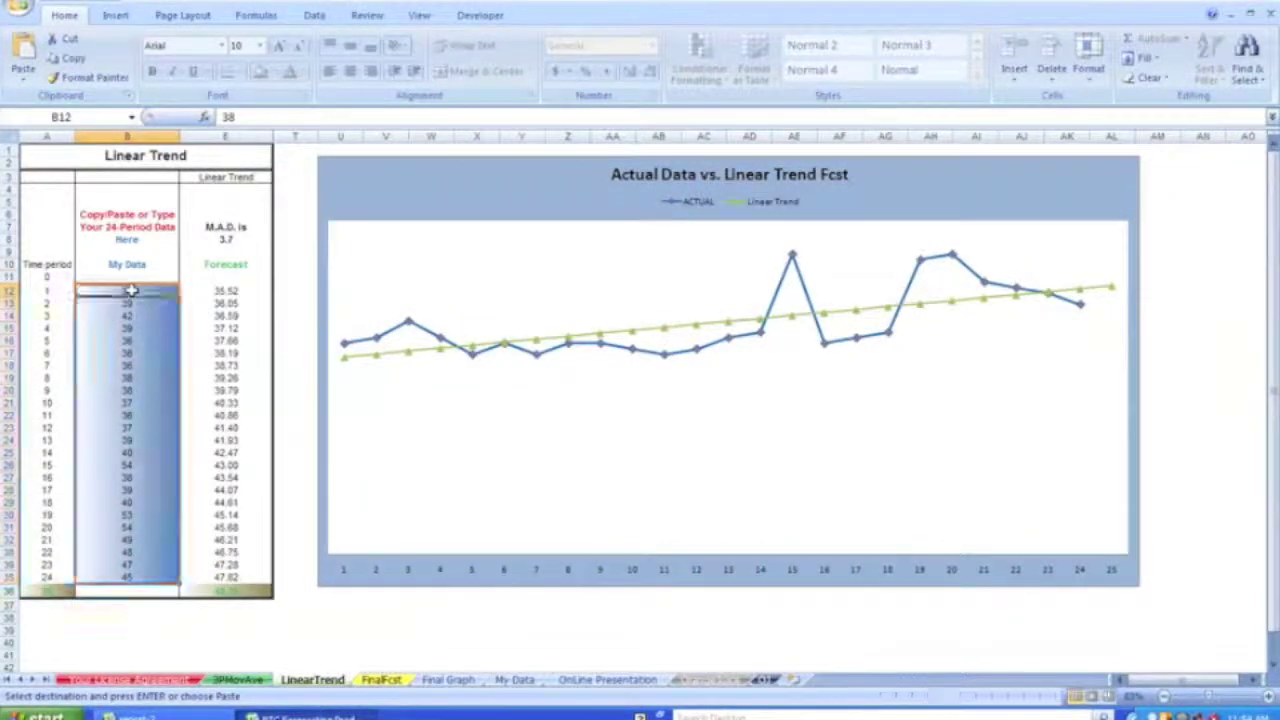
pyautogui.rightClick(131, 291)
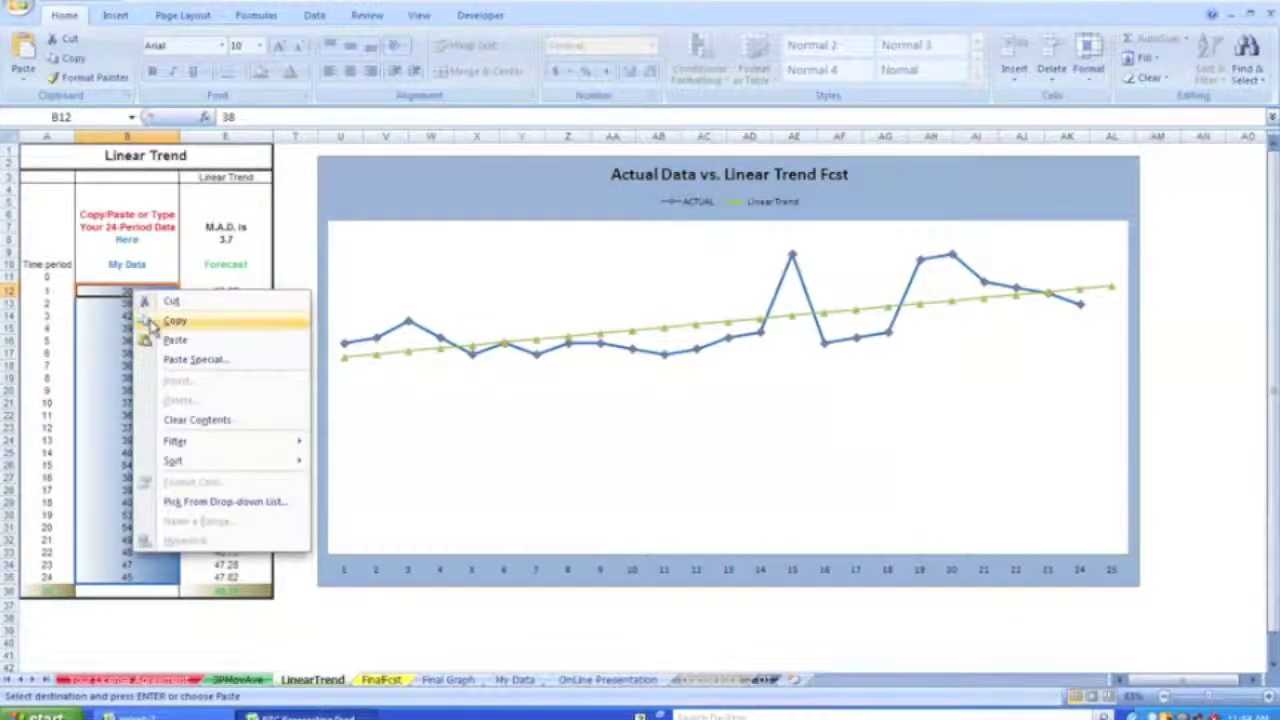
pyautogui.click(186, 362)
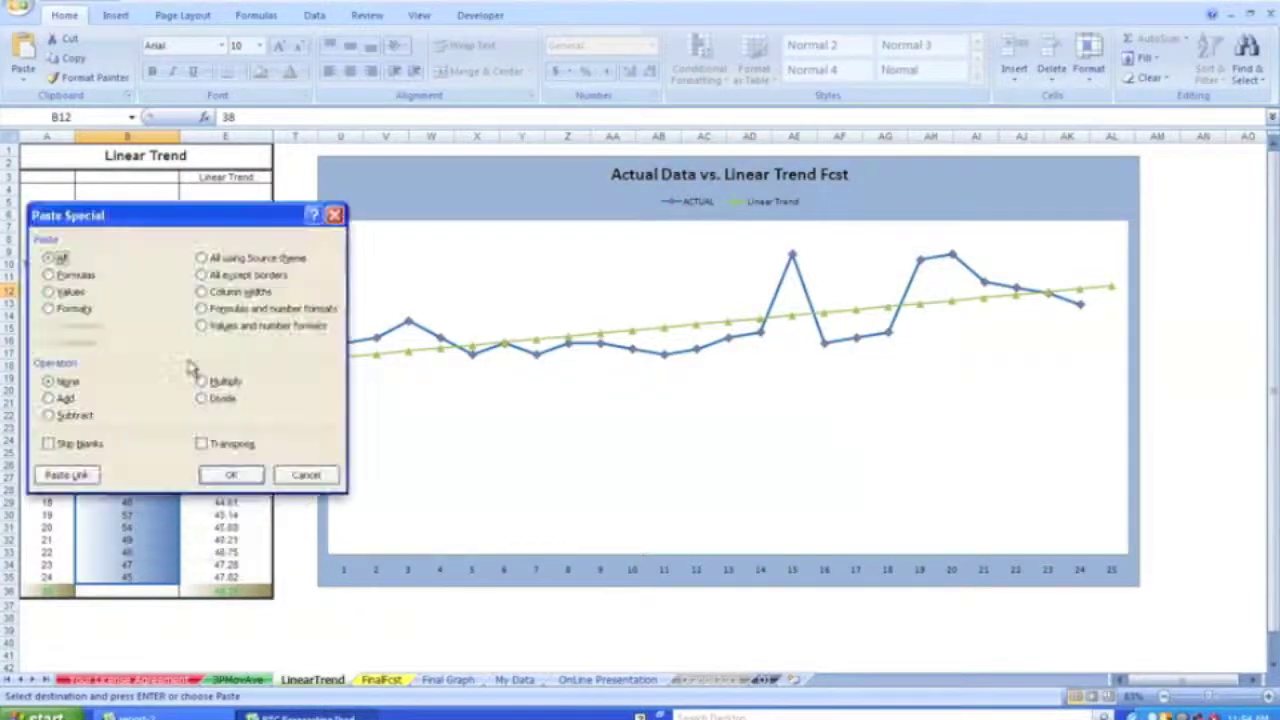
pyautogui.click(63, 291)
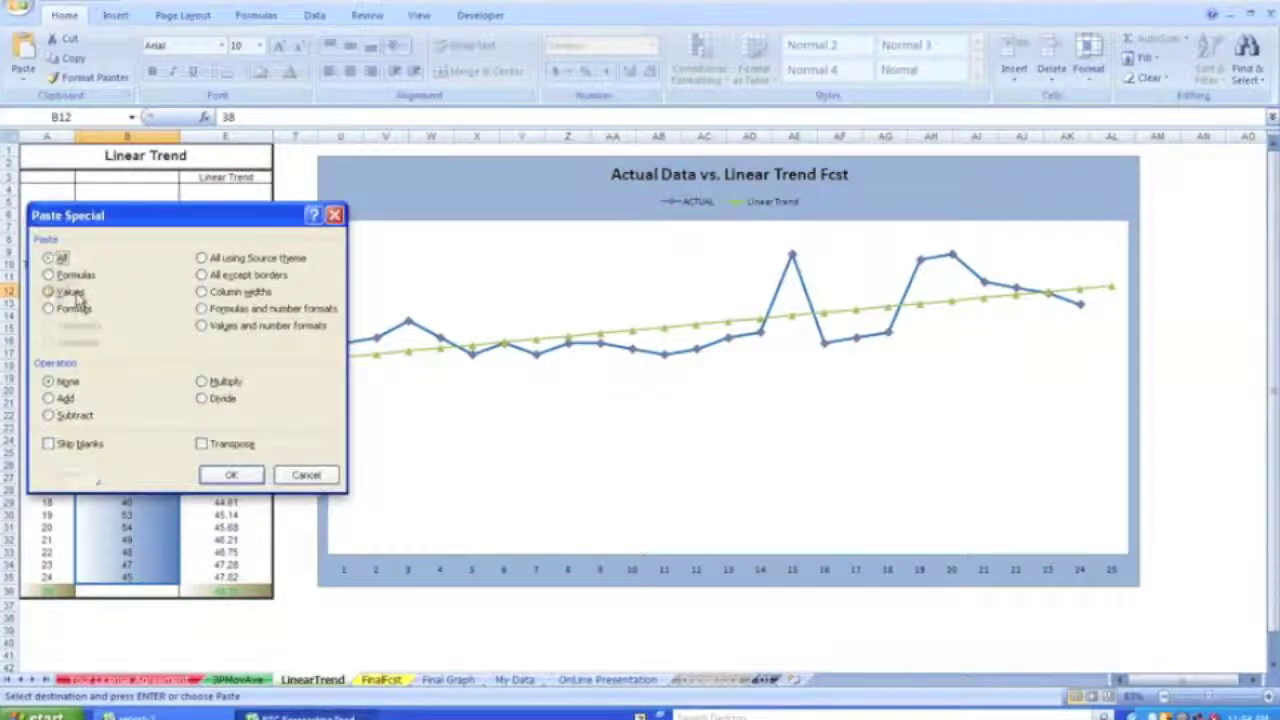
pyautogui.click(228, 476)
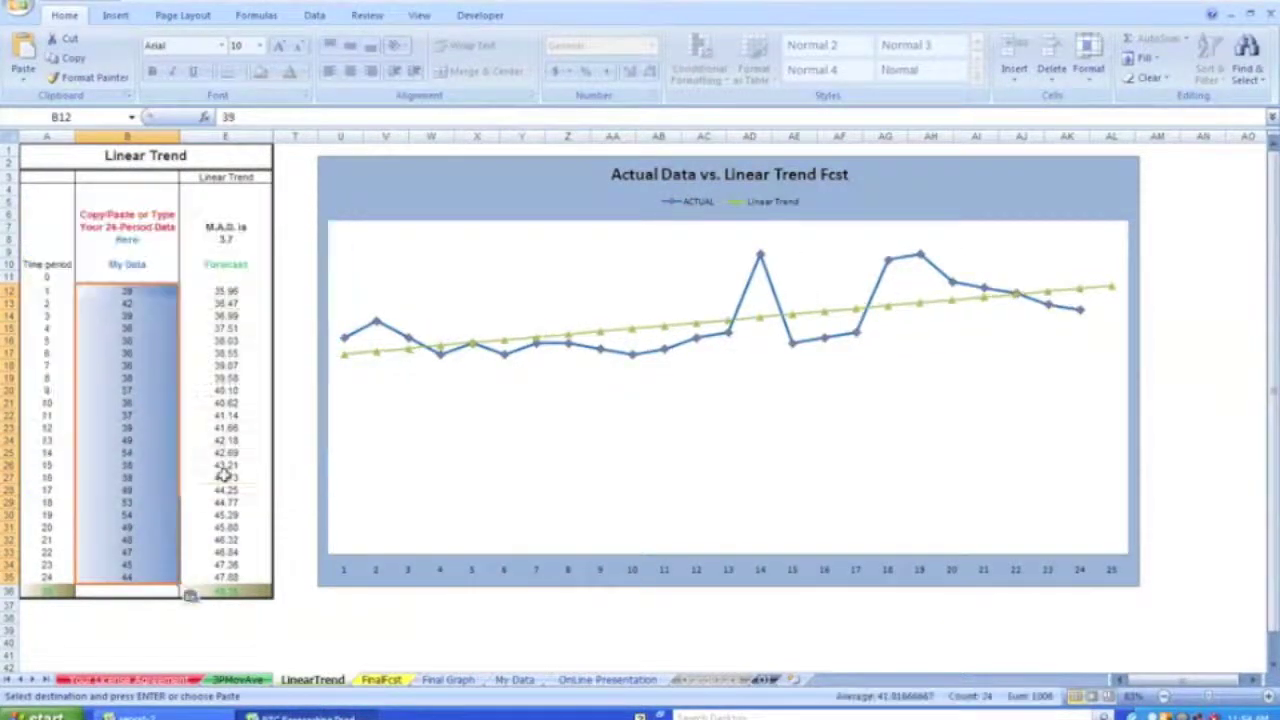
# Step: Replace the FinalFcst sheet's My Data column with the B509:B532 window, pasted as values only from B24
pyautogui.click(381, 680)
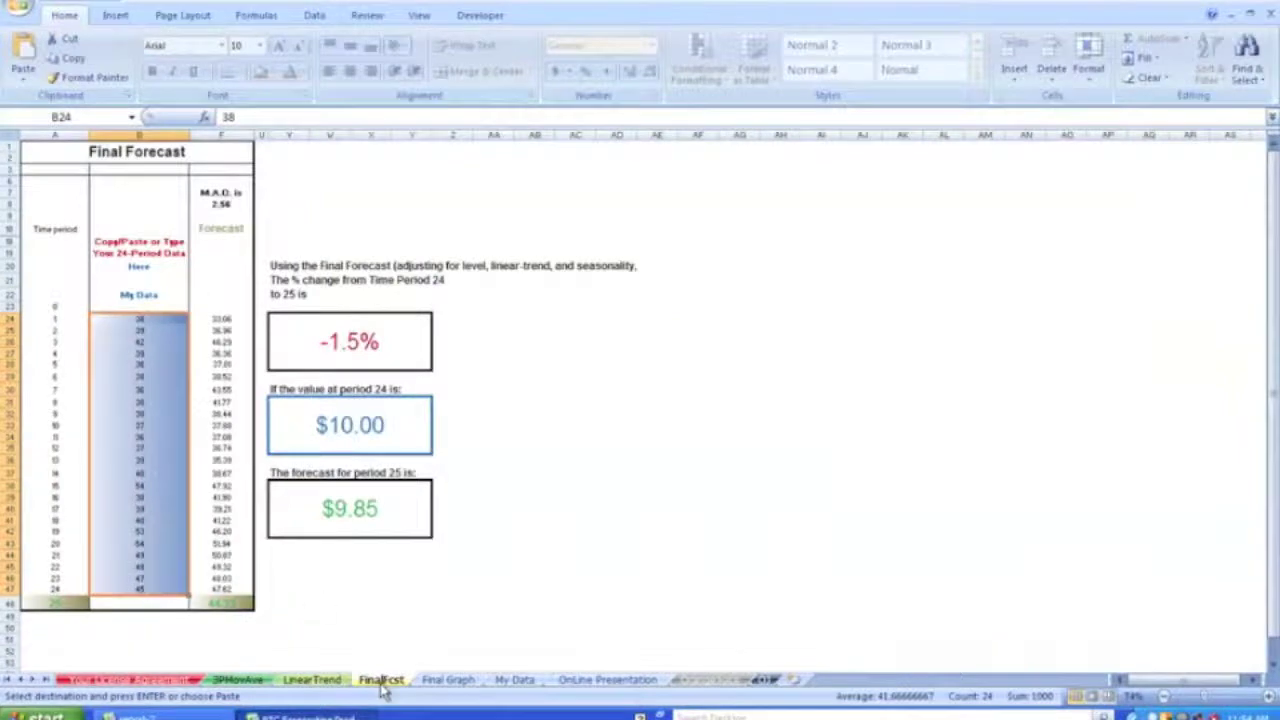
pyautogui.rightClick(143, 321)
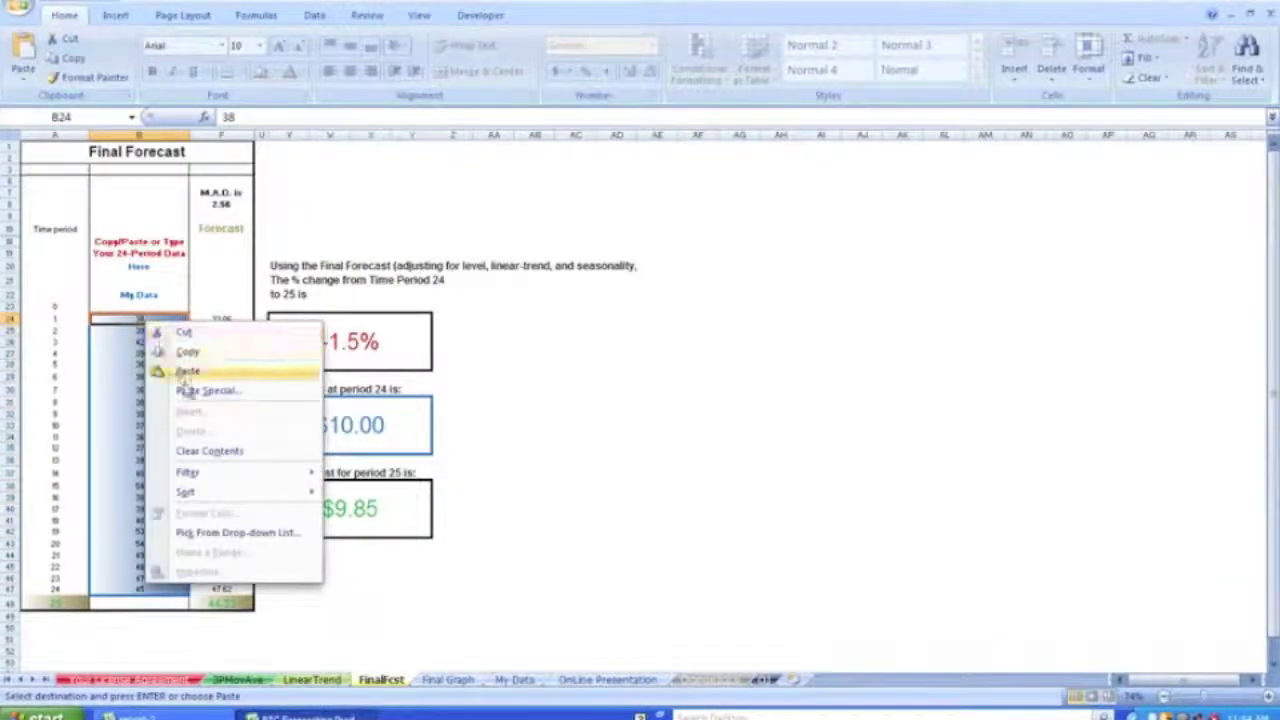
pyautogui.click(192, 391)
pyautogui.click(70, 322)
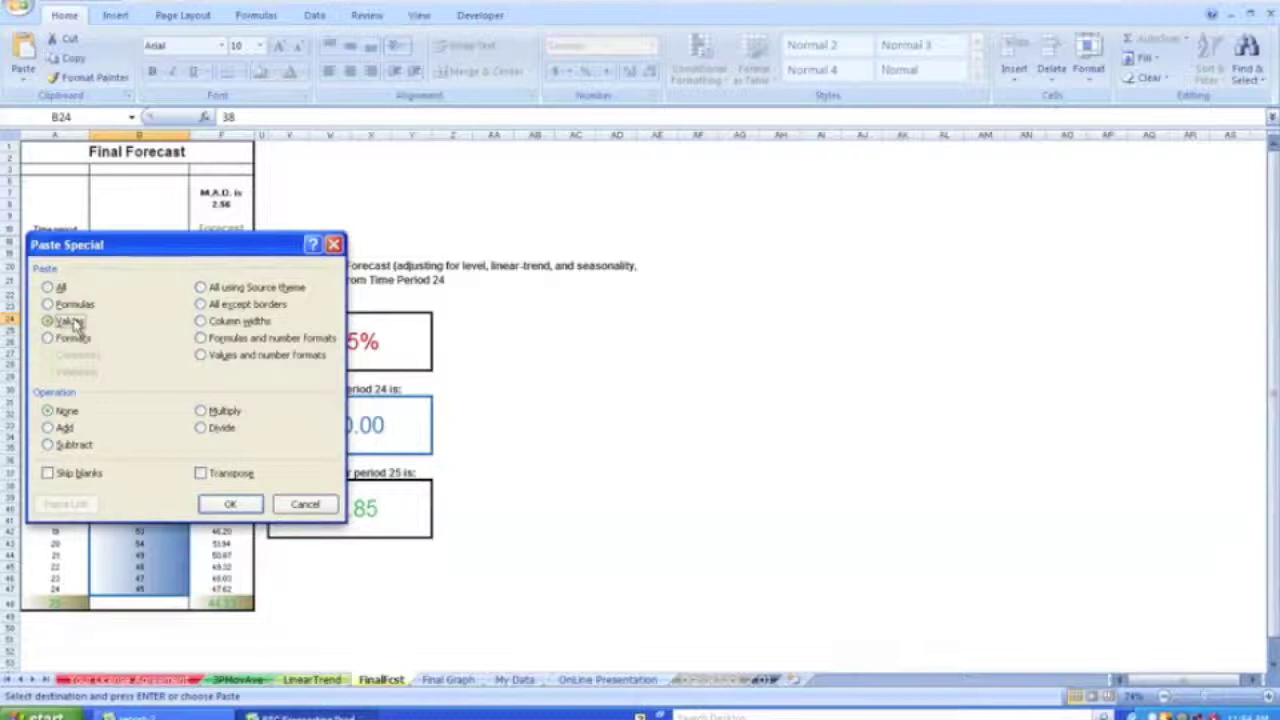
pyautogui.click(231, 505)
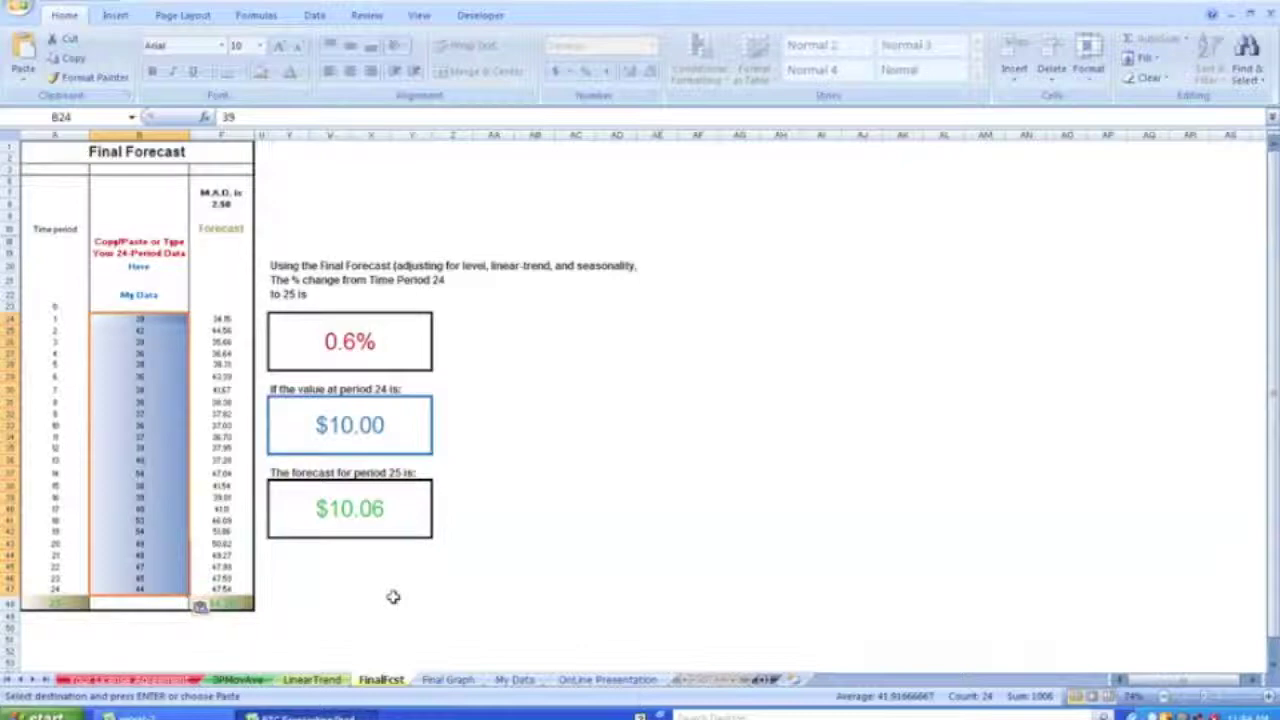
# Step: Record the third final forecast, 44.26, in cell G533 of the weekly data sheet, beside the 2014-02-09 week
pyautogui.click(764, 680)
pyautogui.click(437, 636)
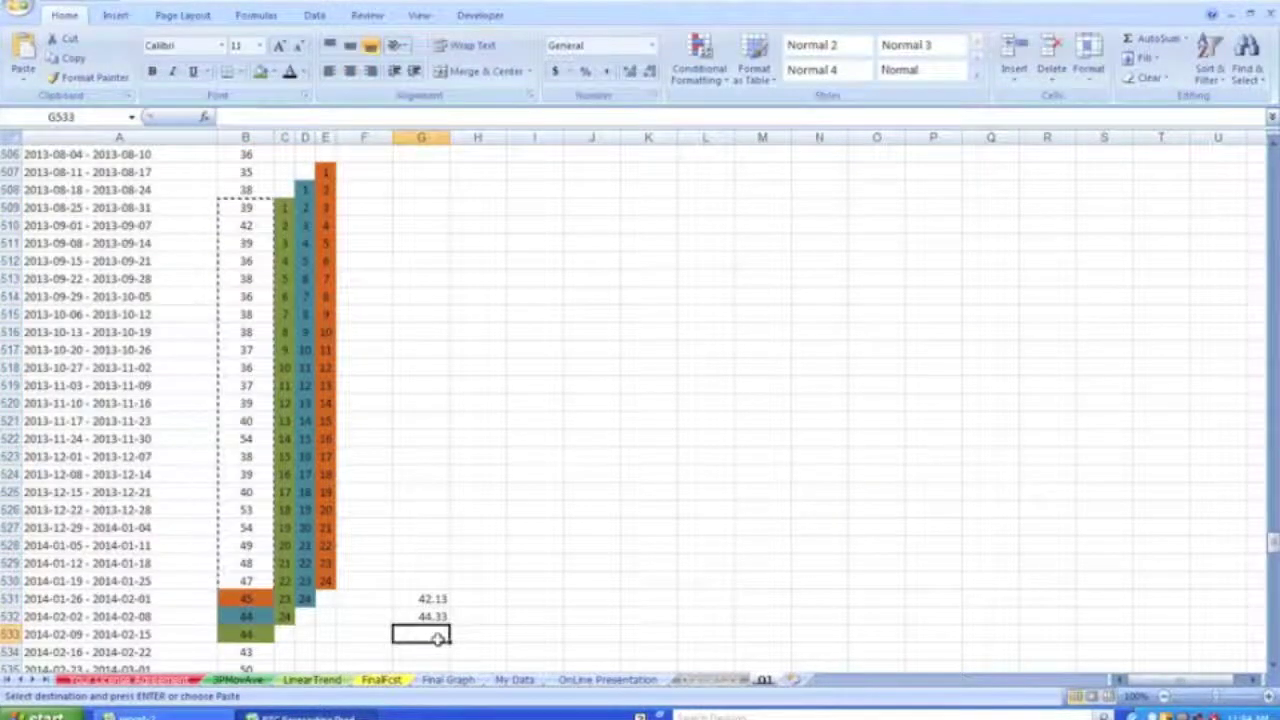
pyautogui.write('44.29')
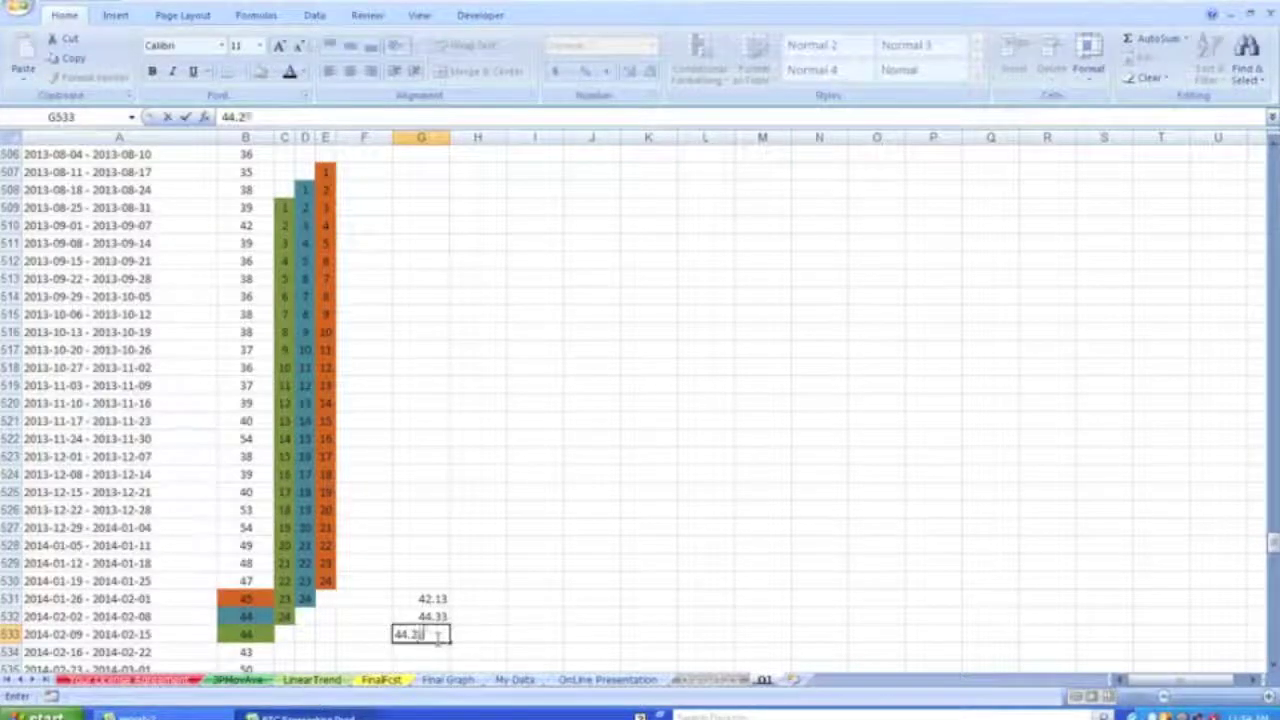
pyautogui.click(498, 582)
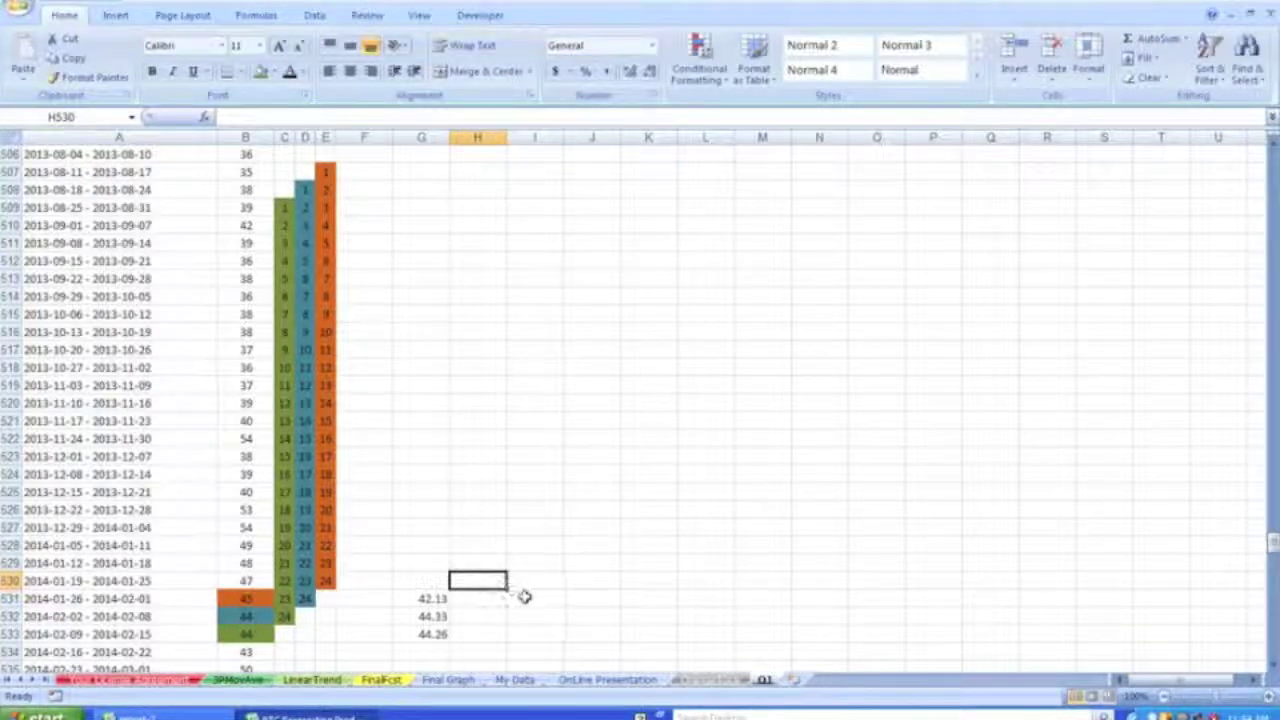
# Step: Enter =(G531-B531)/B531 in cell I531 to calculate the first week's relative forecast error
pyautogui.click(525, 597)
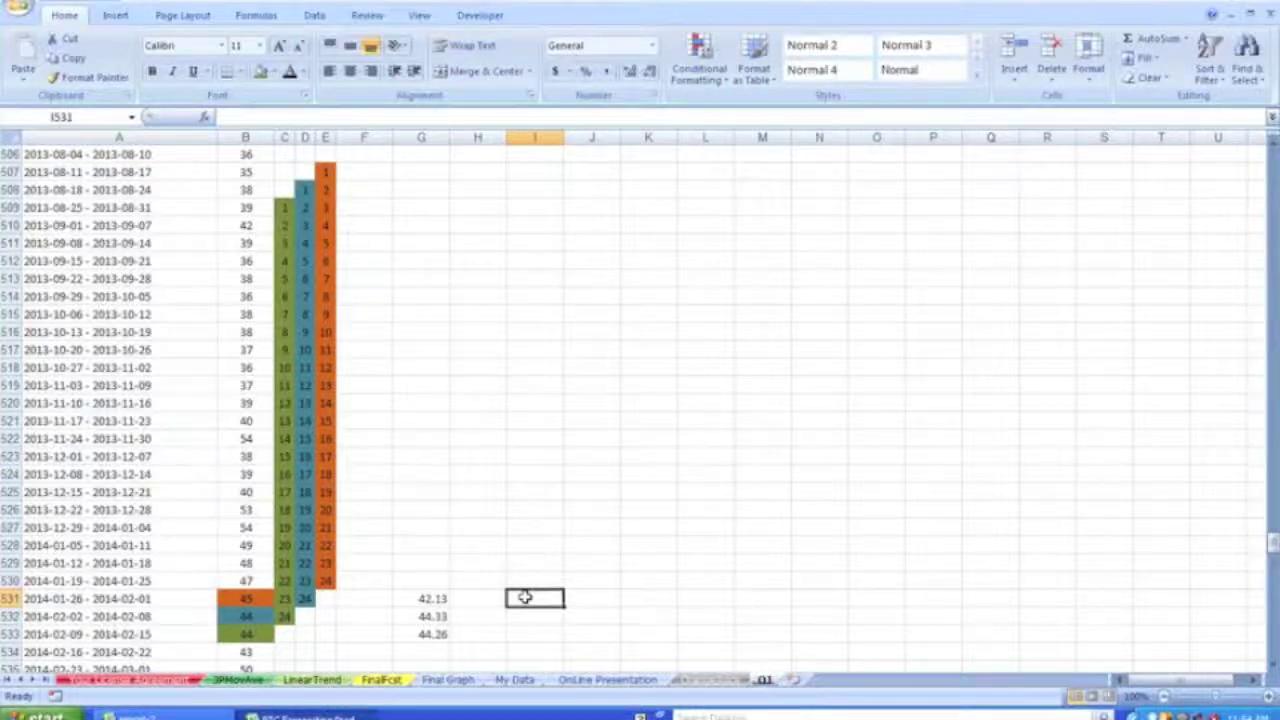
pyautogui.write('=')
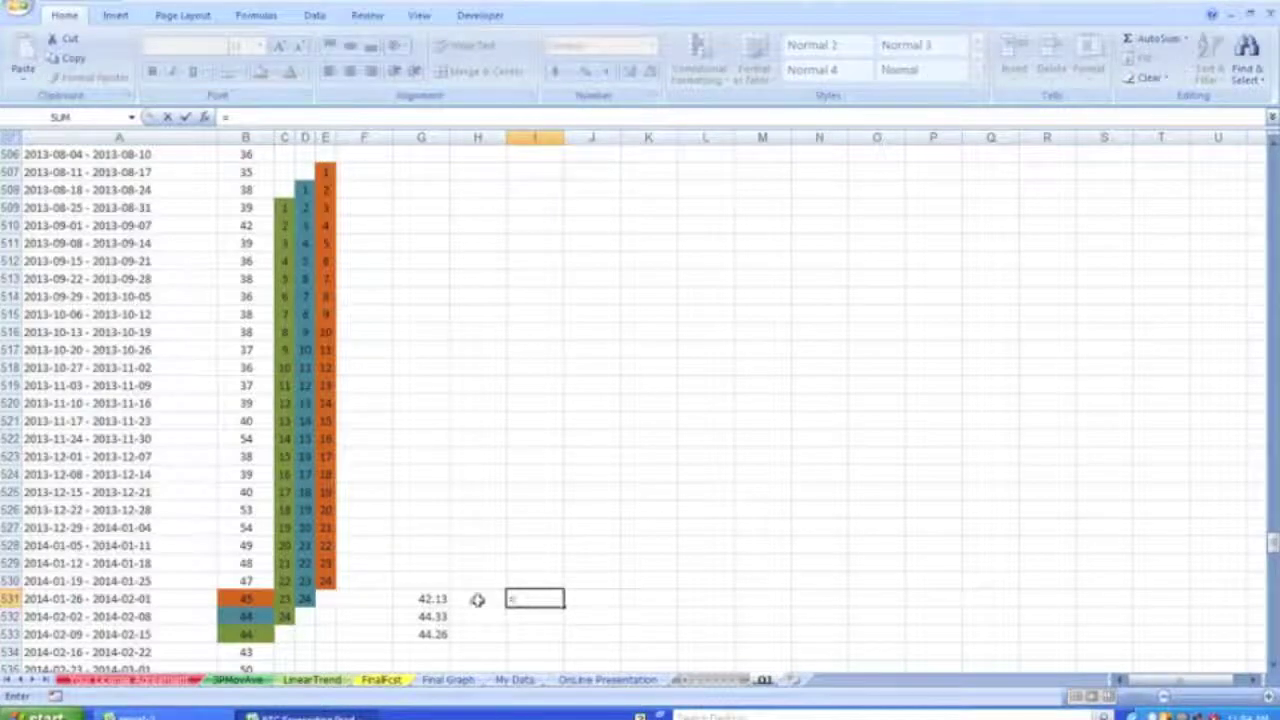
pyautogui.click(425, 599)
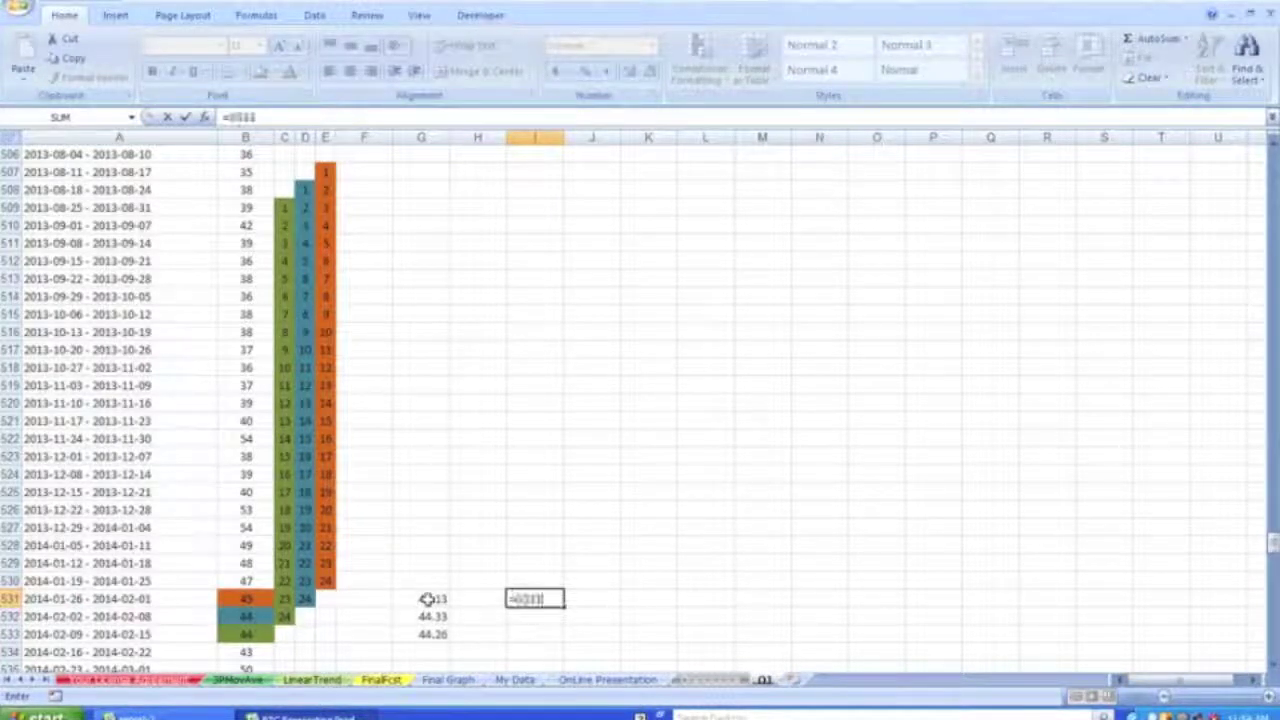
pyautogui.write('-')
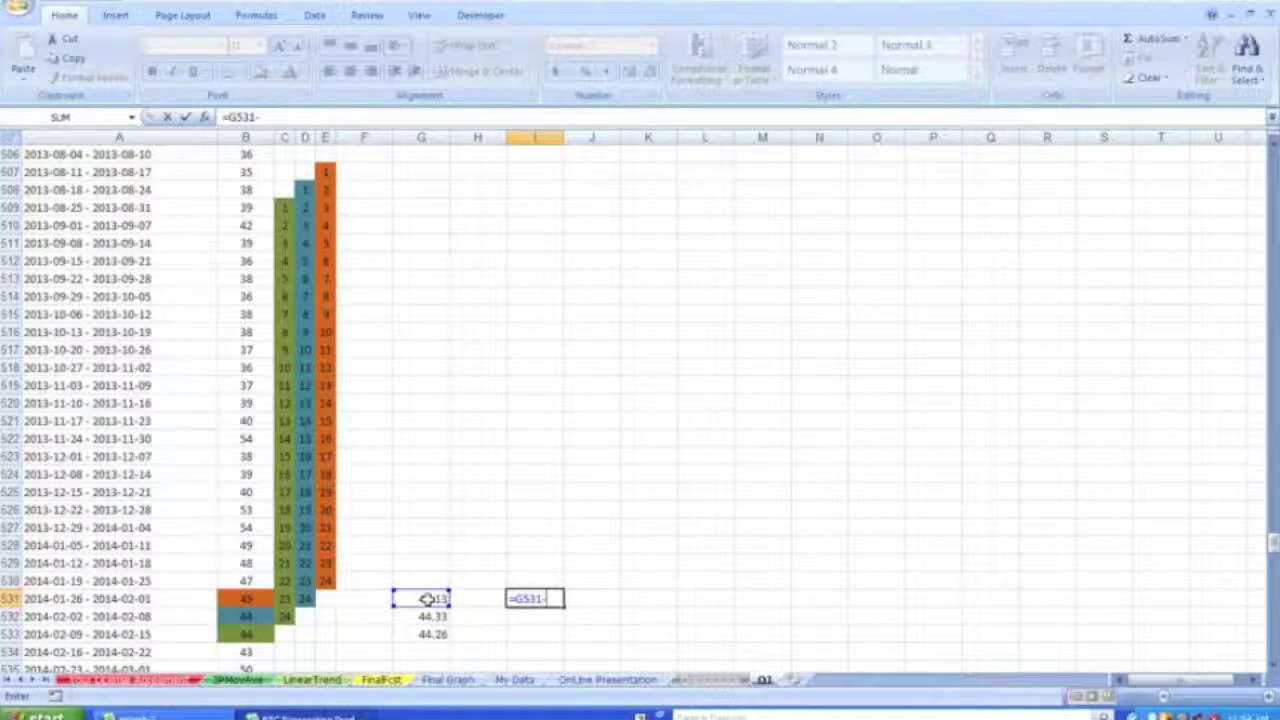
pyautogui.click(245, 598)
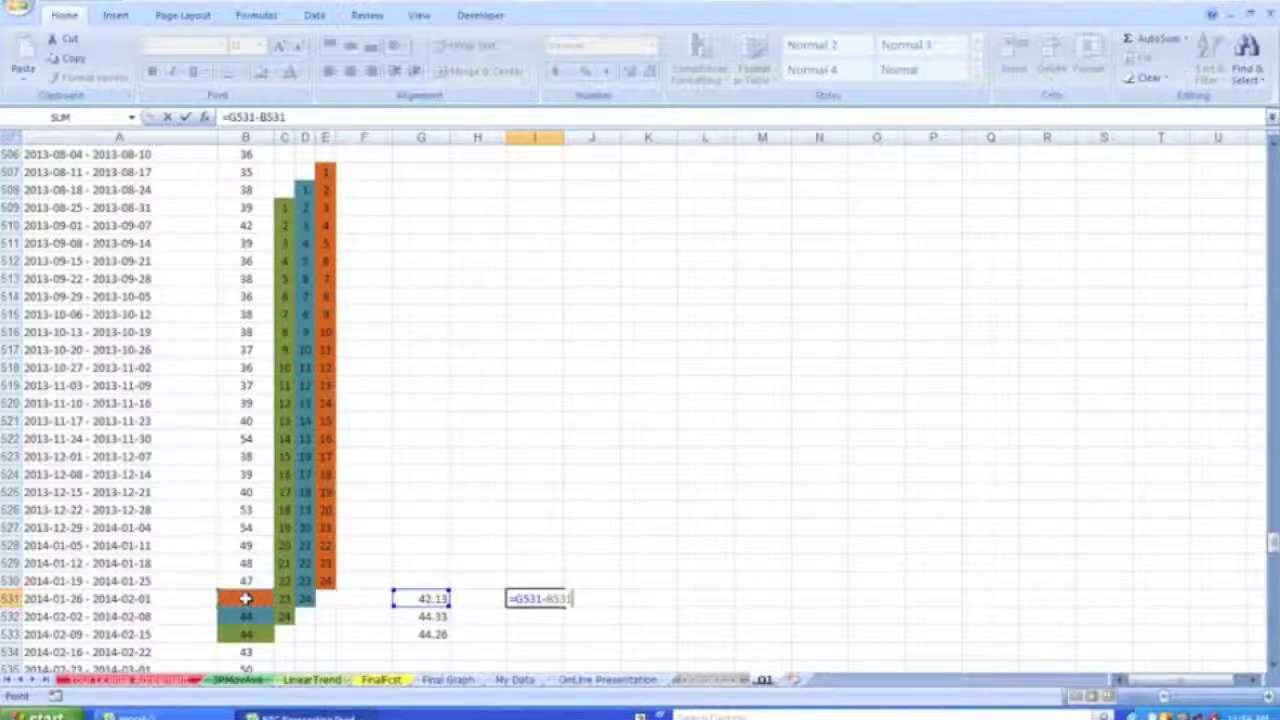
pyautogui.write(')')
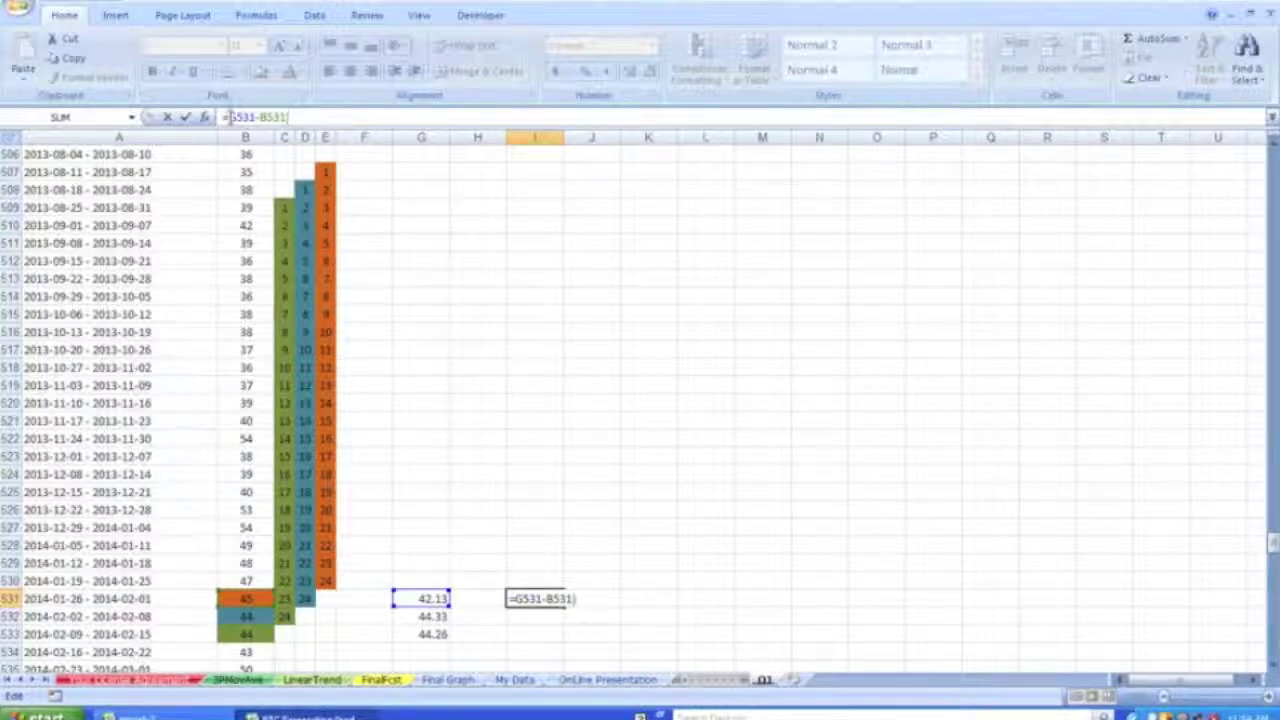
pyautogui.click(228, 117)
pyautogui.write('(')
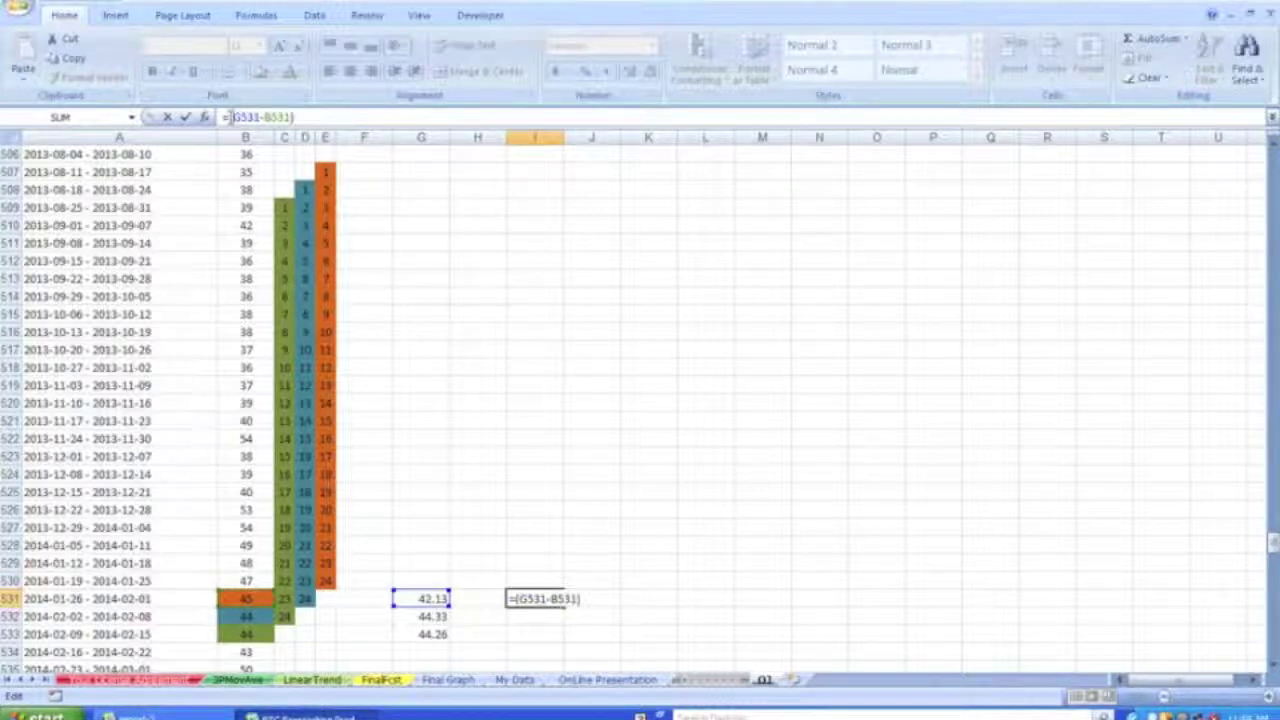
pyautogui.click(303, 117)
pyautogui.write('/')
pyautogui.click(255, 599)
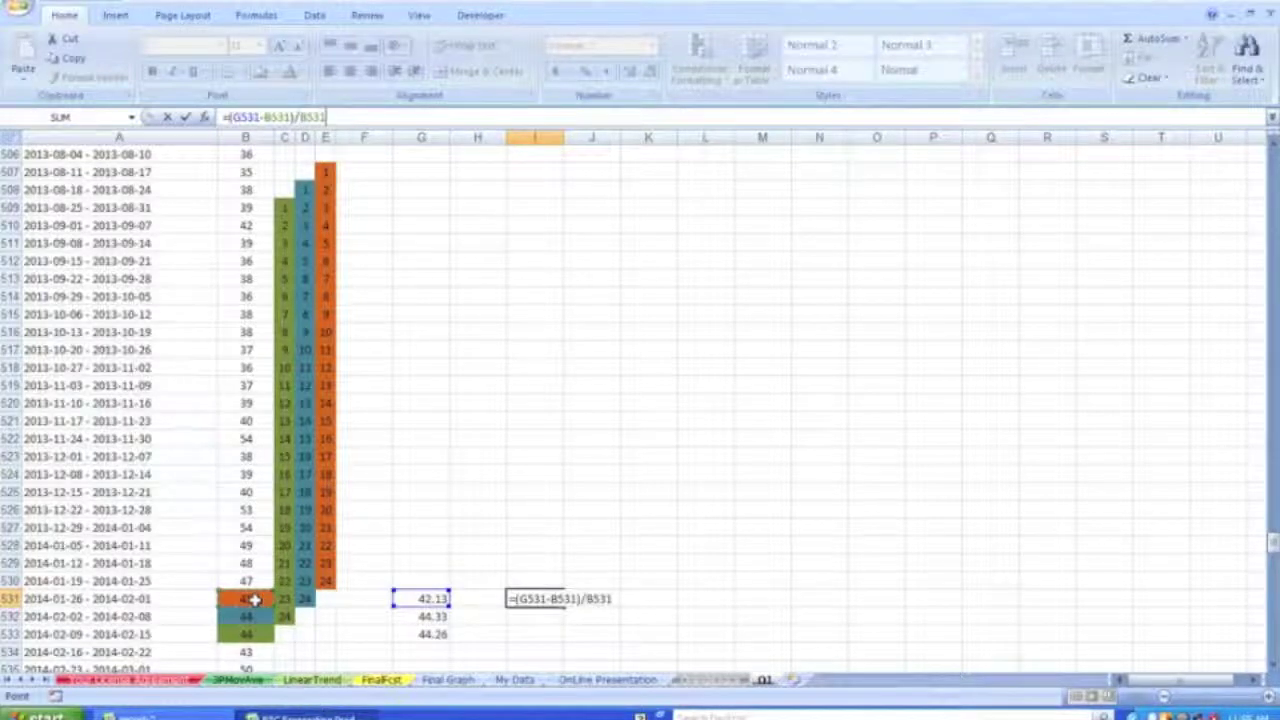
pyautogui.click(338, 118)
pyautogui.press('Return')
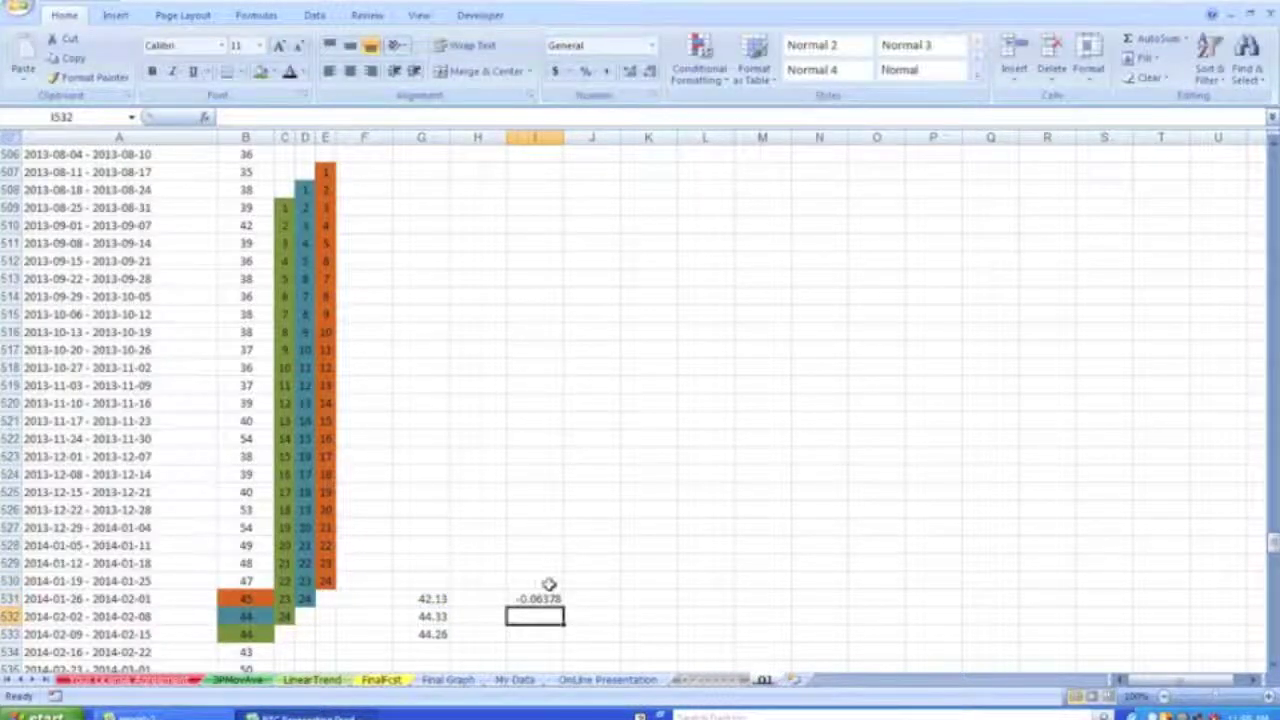
# Step: Format the forecast error in I531 as a percentage and centre it in the cell
pyautogui.click(540, 598)
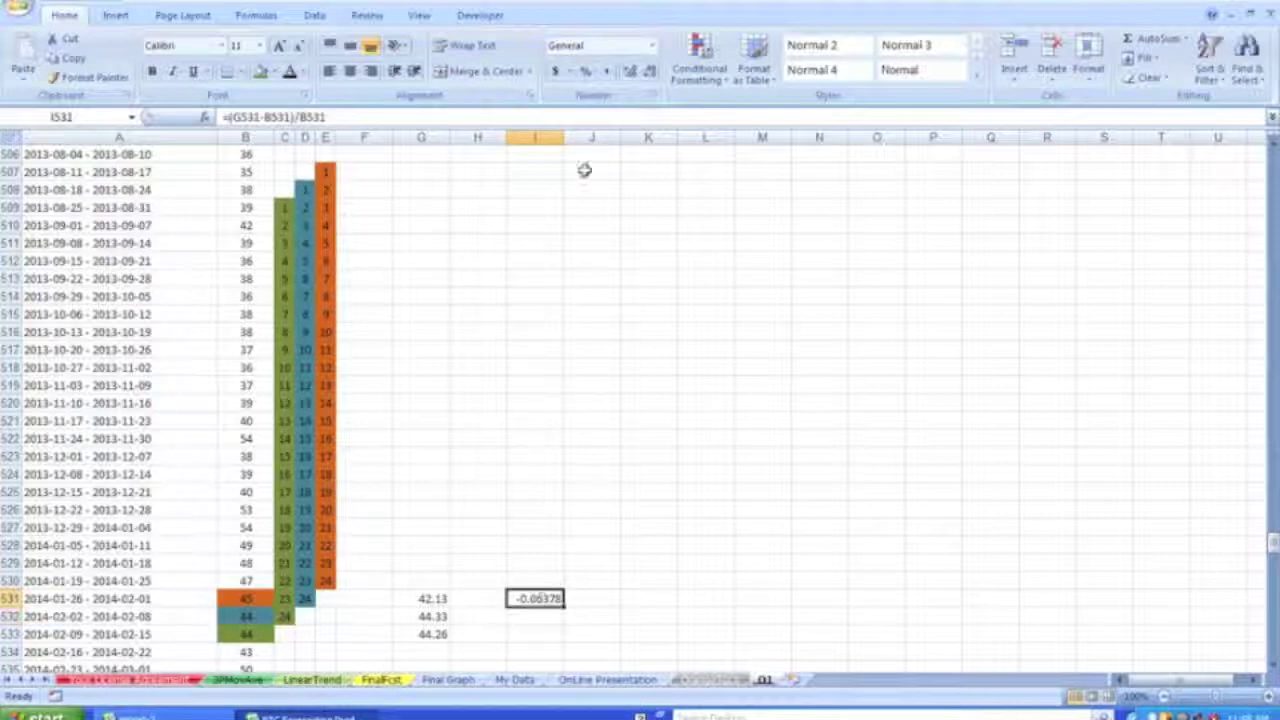
pyautogui.click(585, 71)
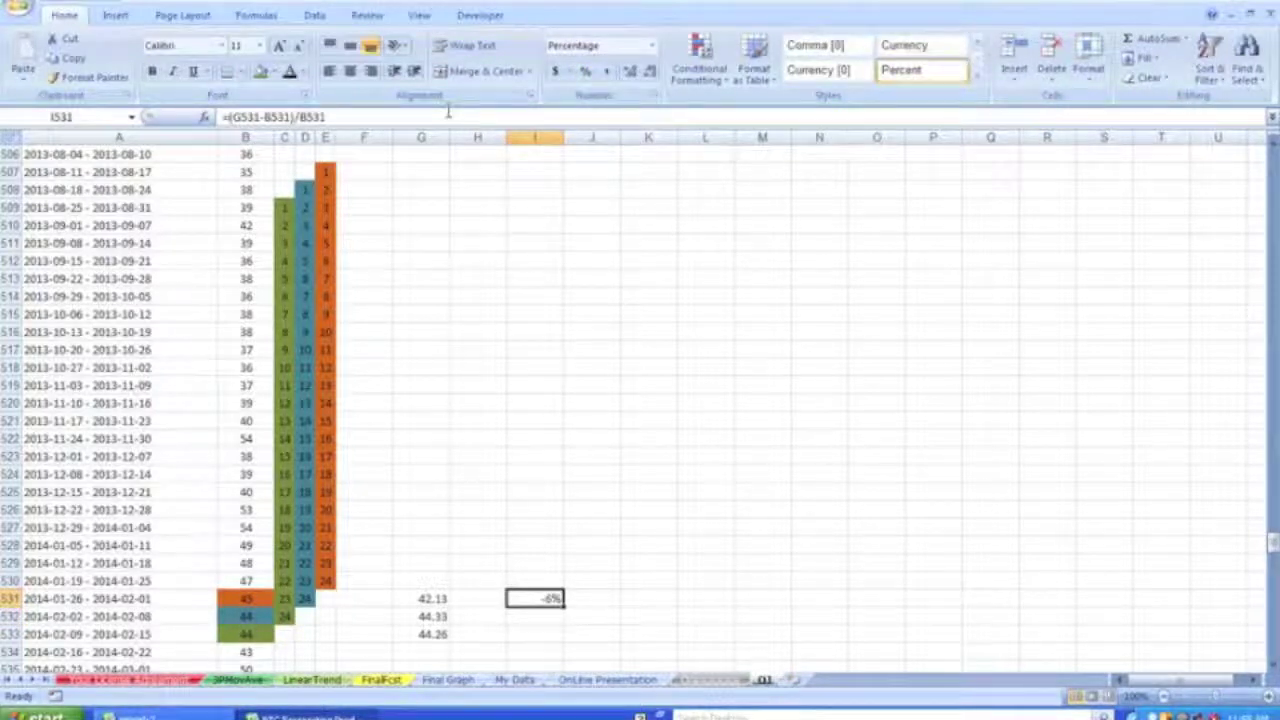
pyautogui.click(349, 71)
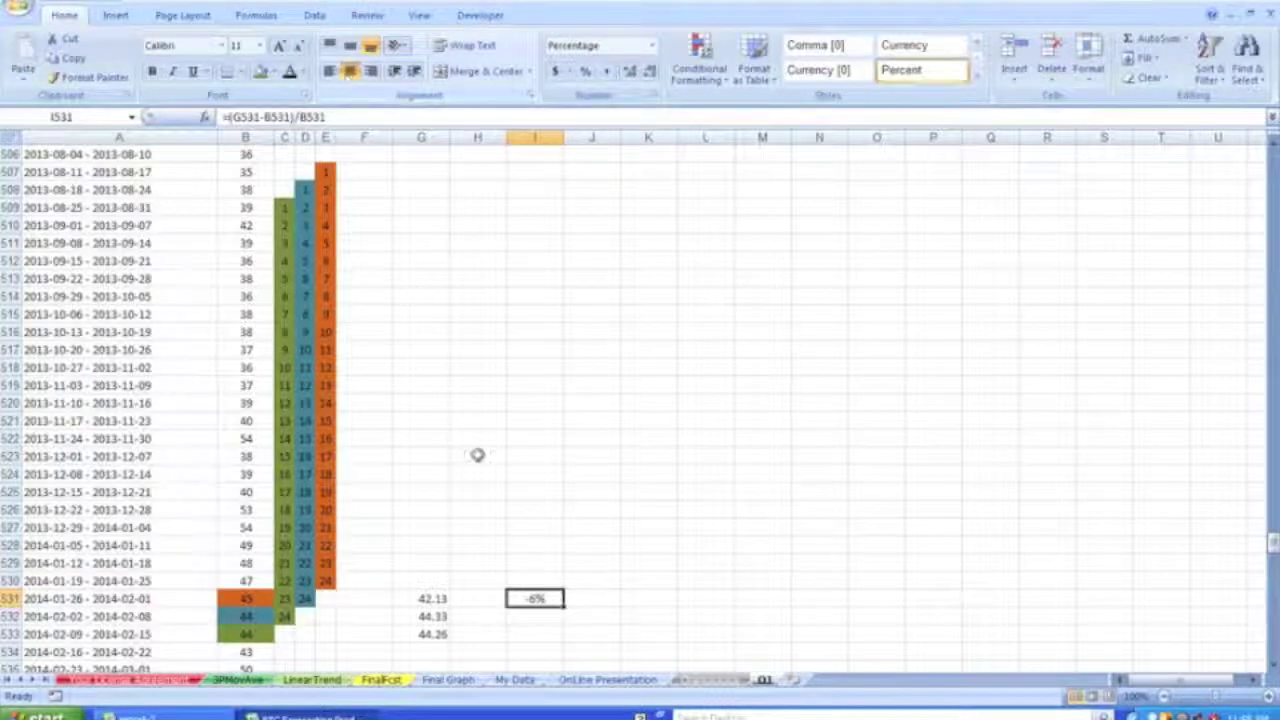
# Step: Fill the error formula from I531 down through I533 to cover the other two forecast weeks
pyautogui.click(548, 610)
pyautogui.click(546, 599)
pyautogui.moveTo(564, 607); pyautogui.dragTo(567, 648)
# Step: Check which forecast and actual cells the error formulas in I532 and I531 reference, leaving both formulas as they are
pyautogui.click(540, 615)
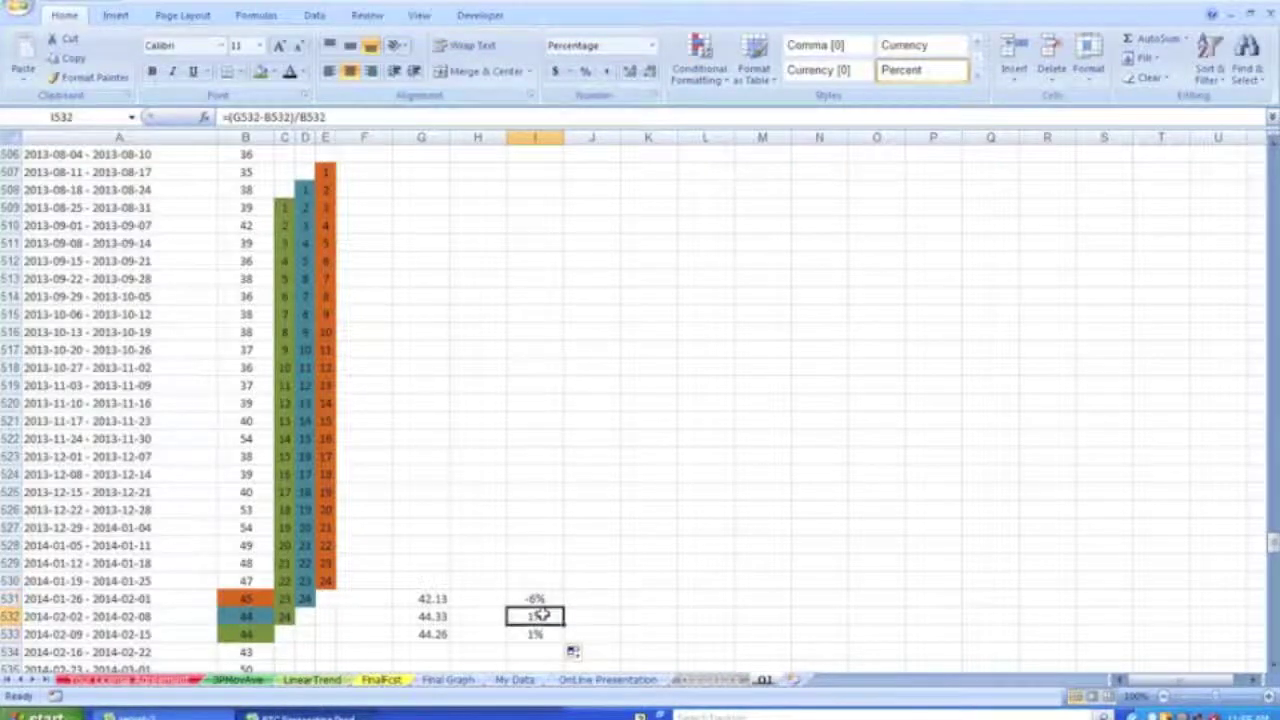
pyautogui.click(340, 117)
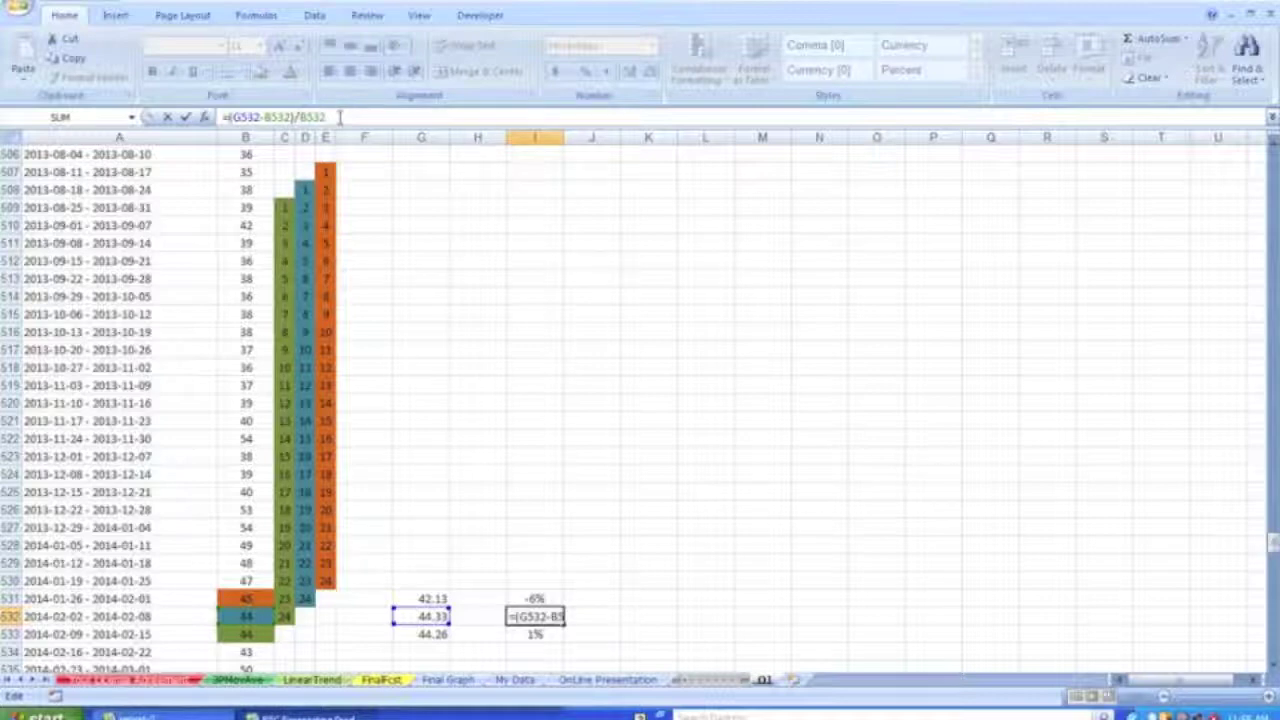
pyautogui.press('Return')
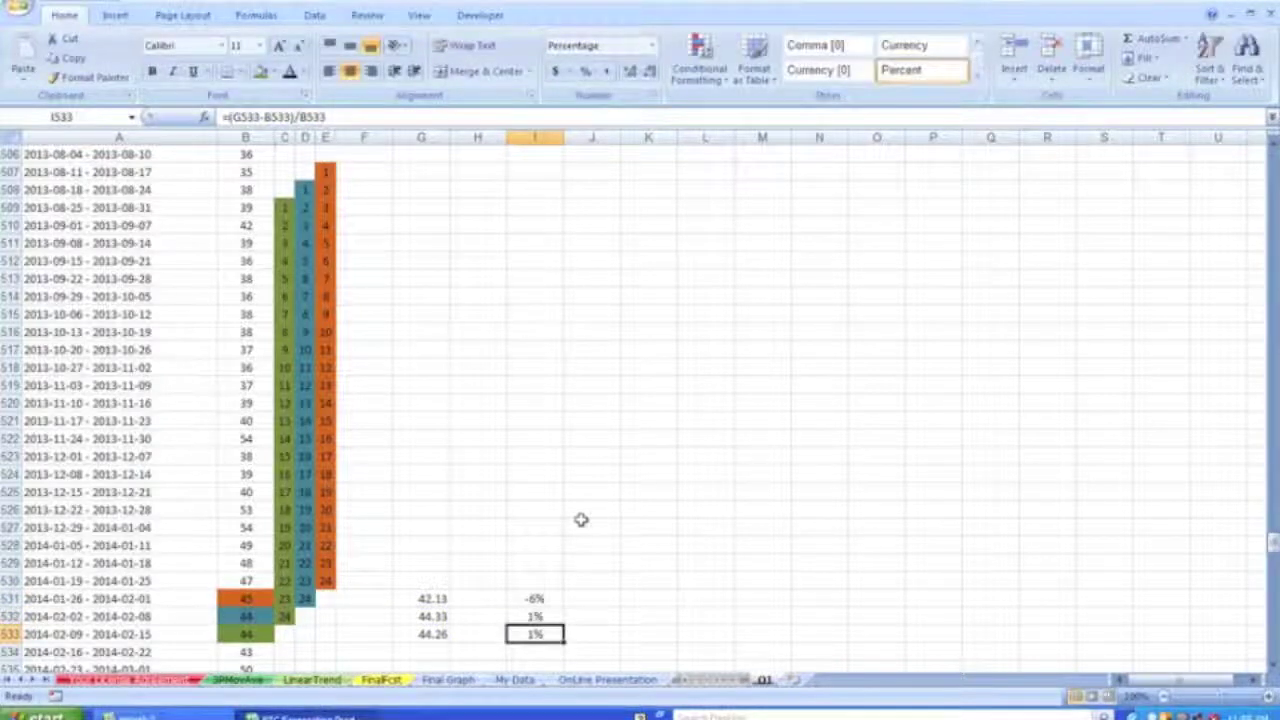
pyautogui.click(540, 598)
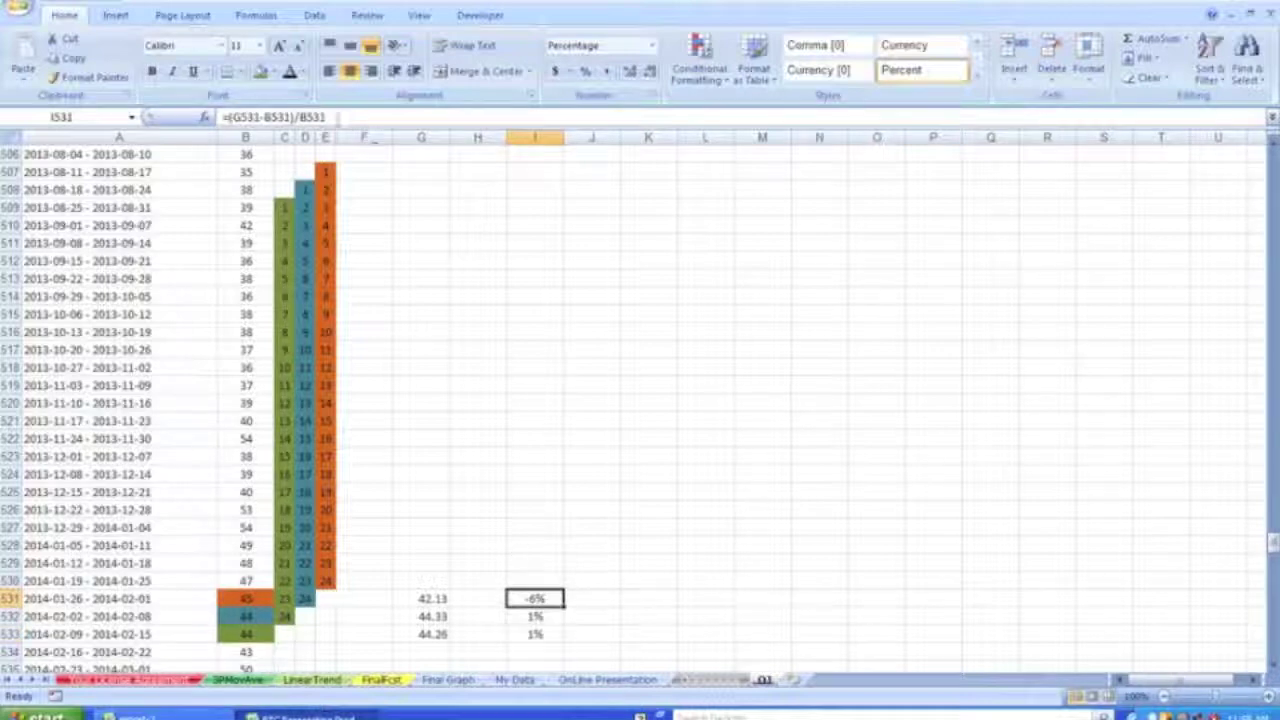
pyautogui.click(337, 117)
pyautogui.press('Return')
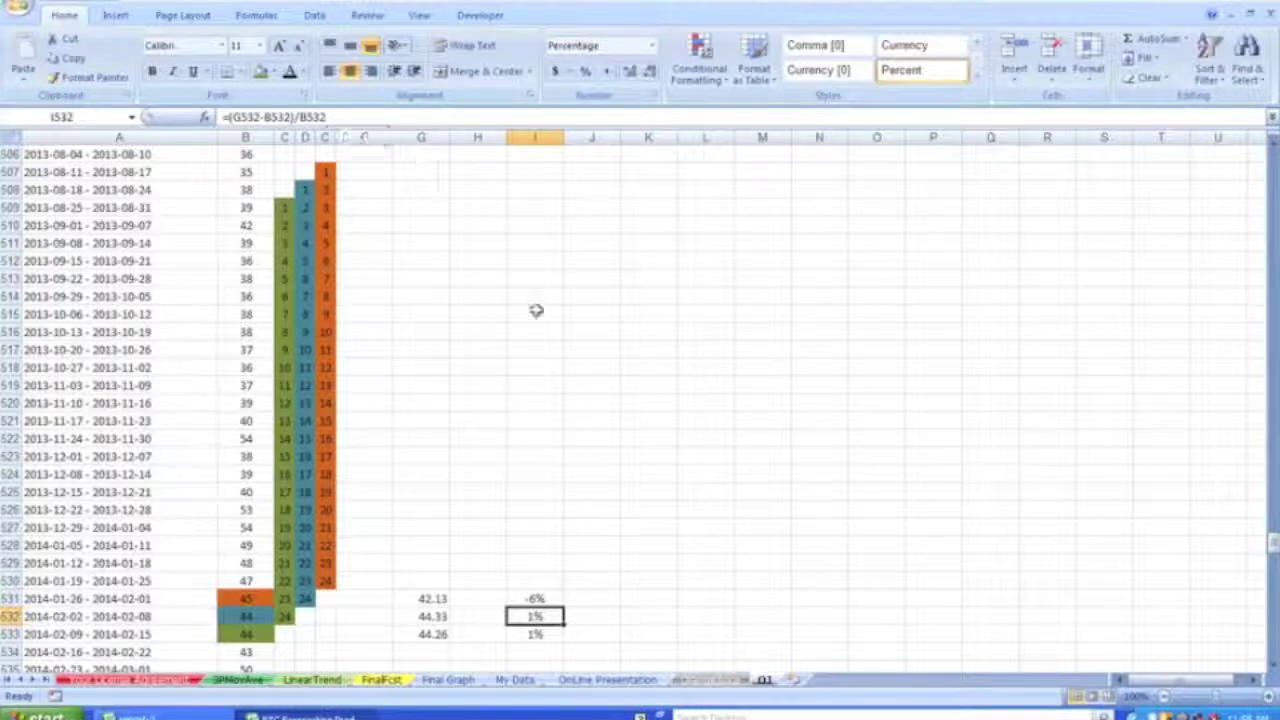
# Step: Review the percentage errors of the three forecast weeks one by one in I531:I533
pyautogui.click(548, 597)
pyautogui.press('Down')
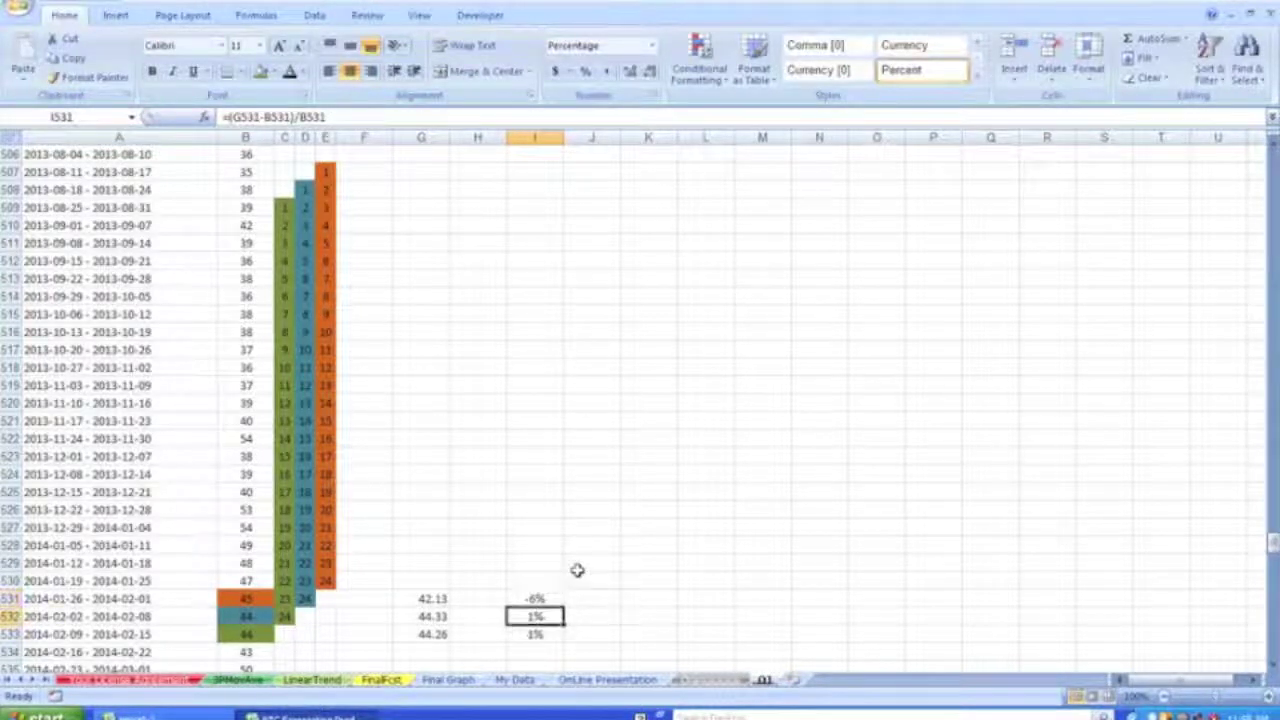
pyautogui.press('Down')
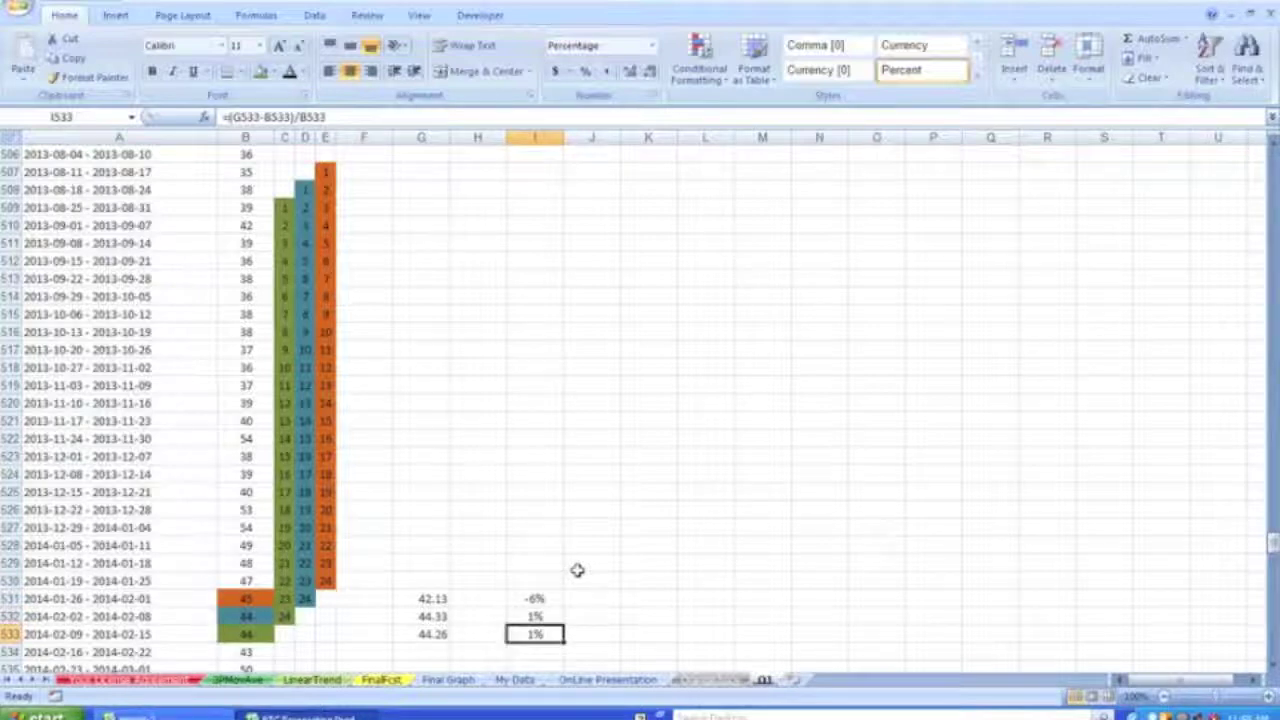
pyautogui.press('Up')
pyautogui.press('Up')
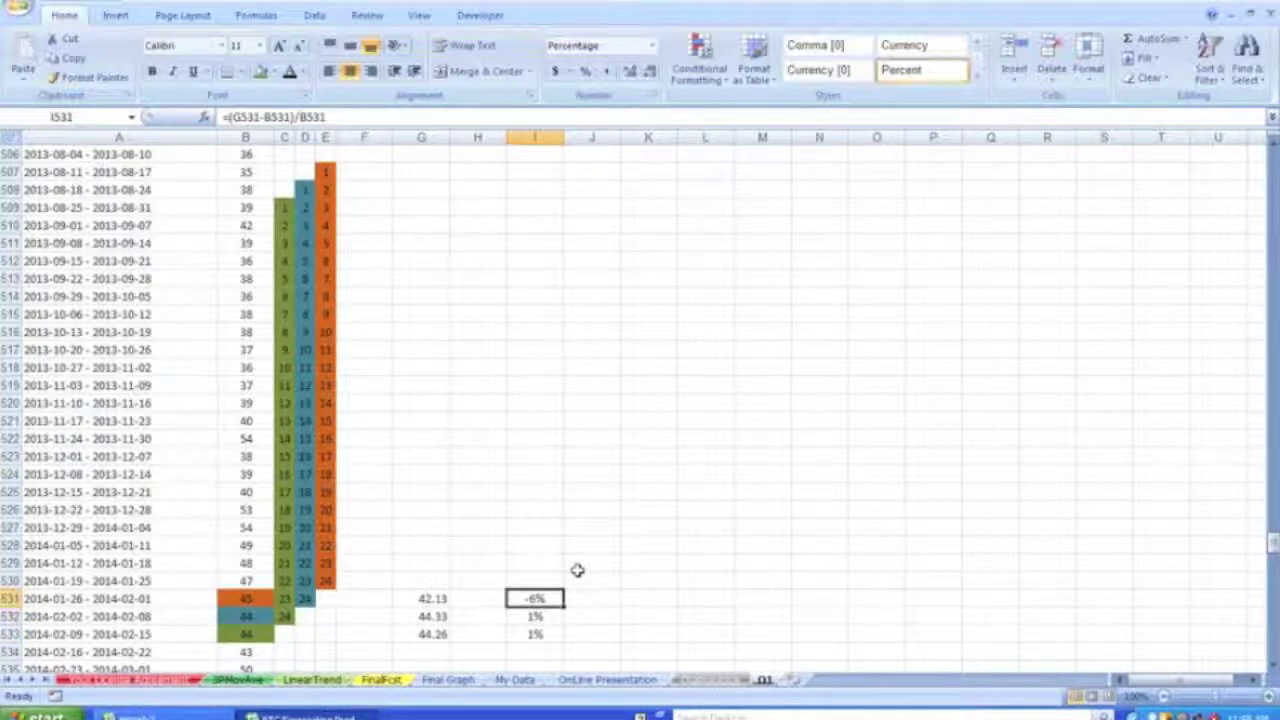
pyautogui.press('Down')
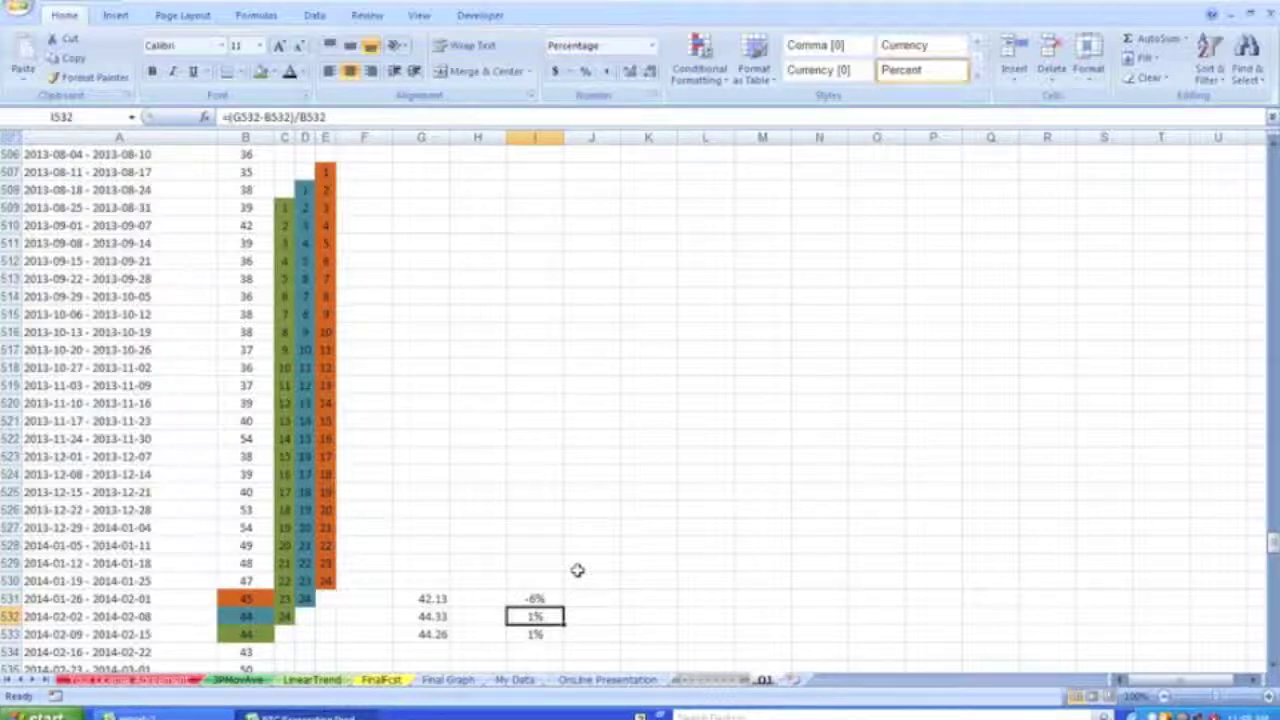
pyautogui.press('Down')
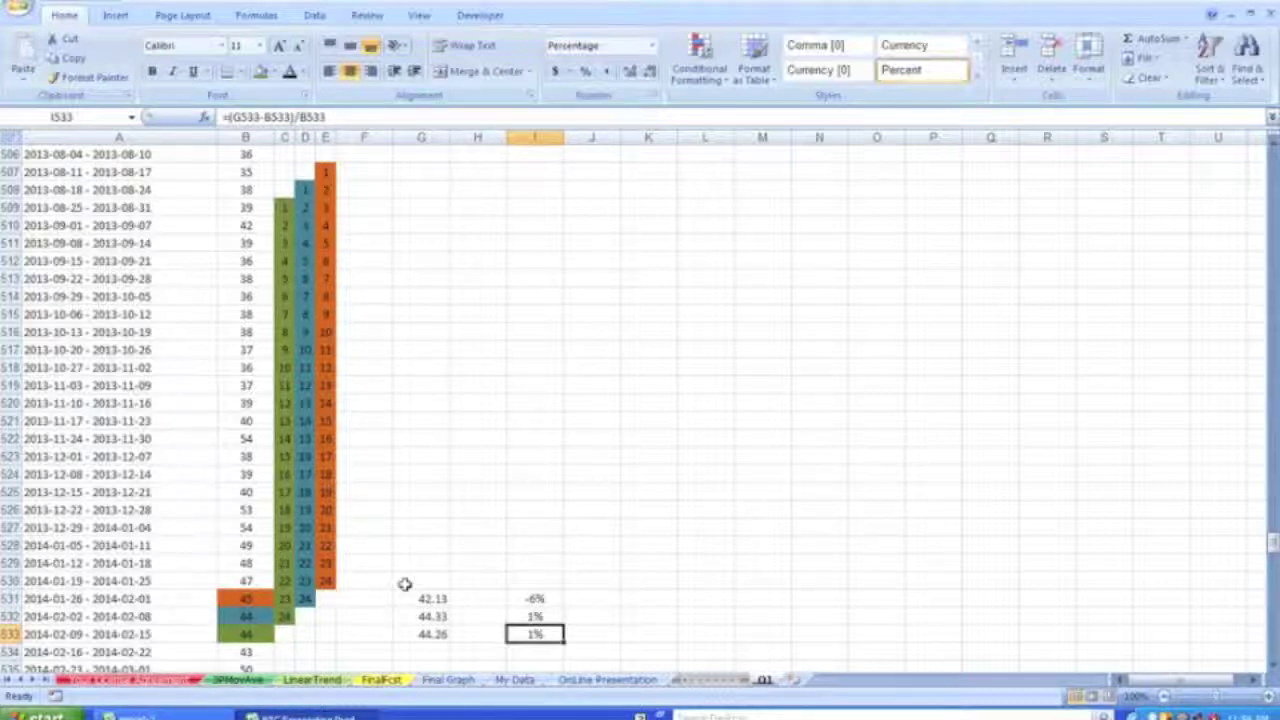
# Step: Examine the final forecast and its percentage change on the FinalFcst sheet, and return to the weekly data sheet
pyautogui.click(383, 680)
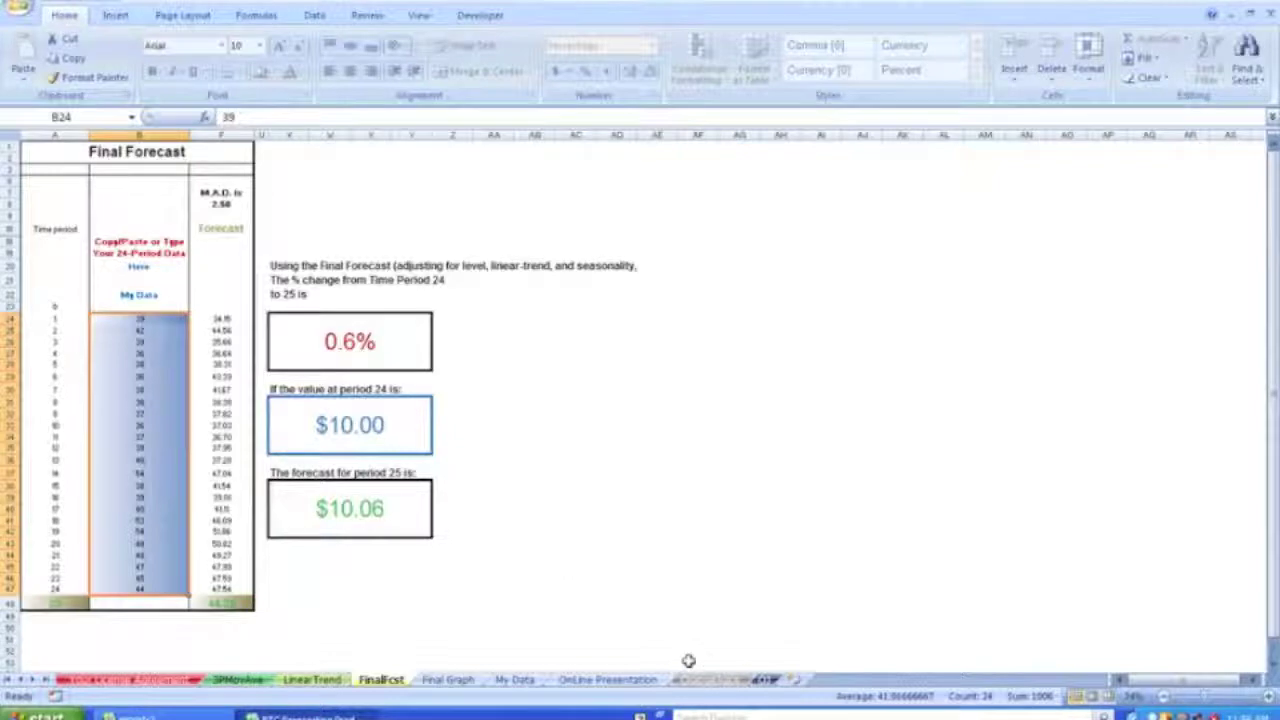
pyautogui.click(763, 680)
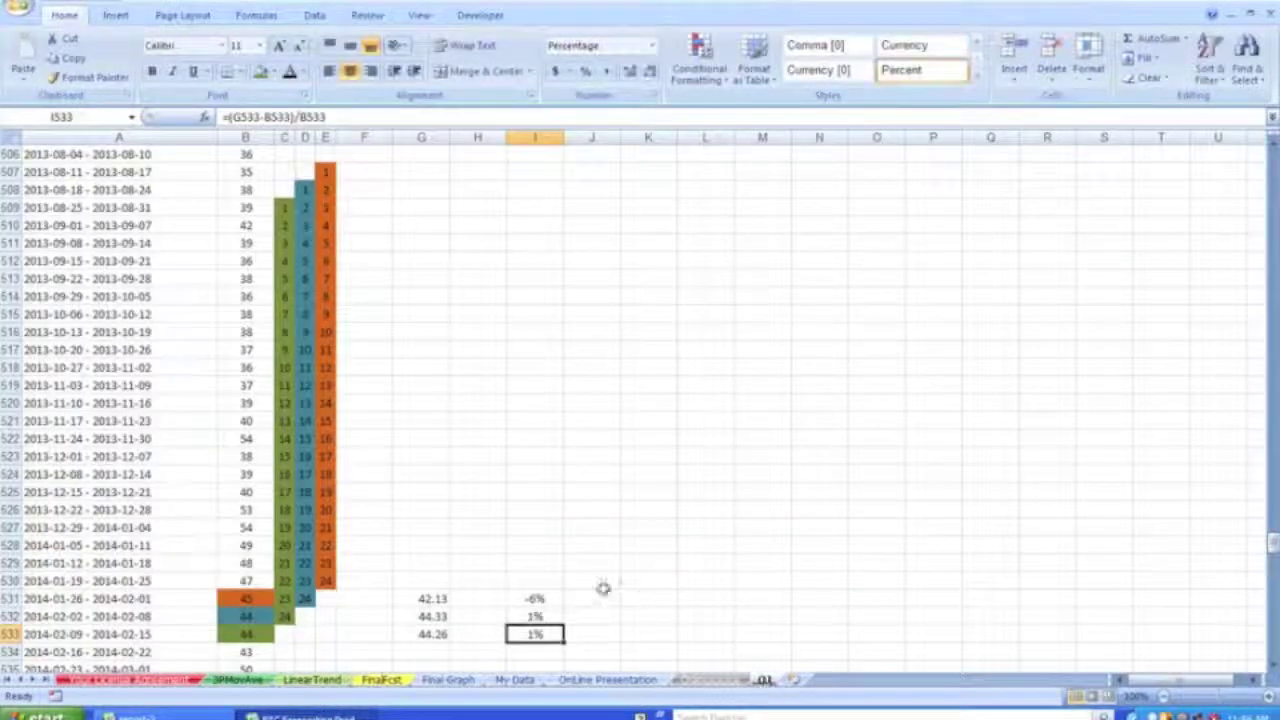